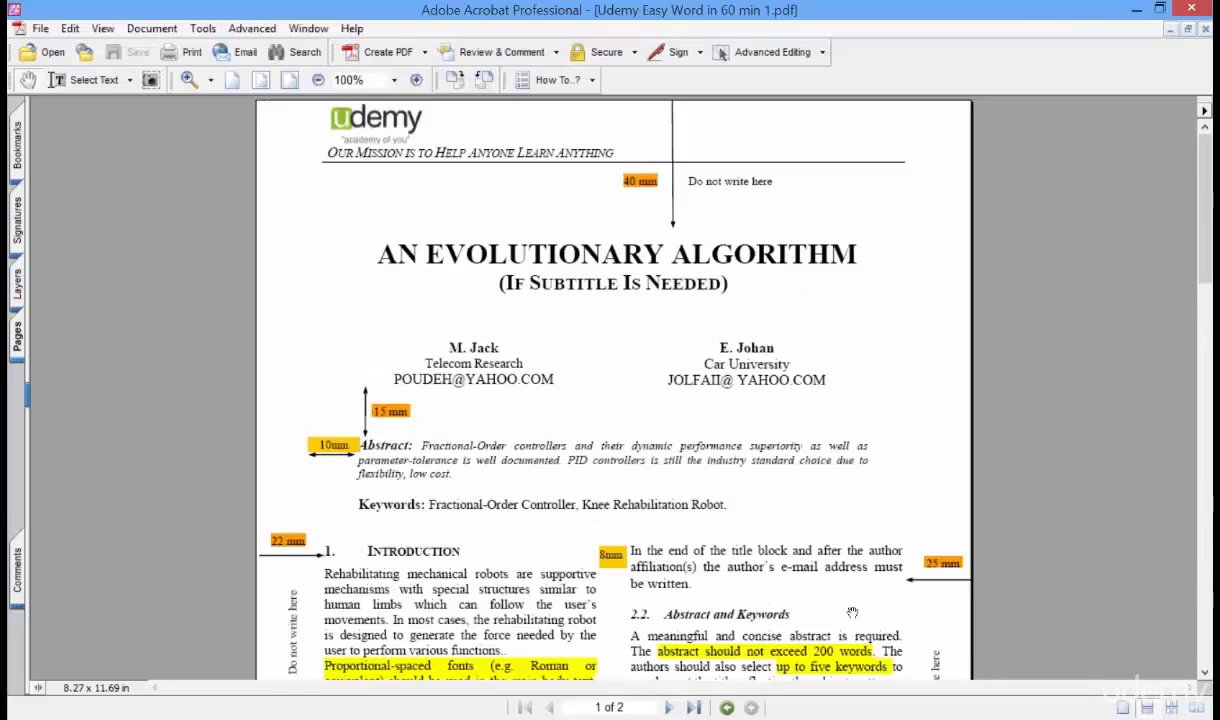
- Insert the picture file 112 from the Pictures folder at the start of the empty second page
scroll(856, 580, "down", 10)
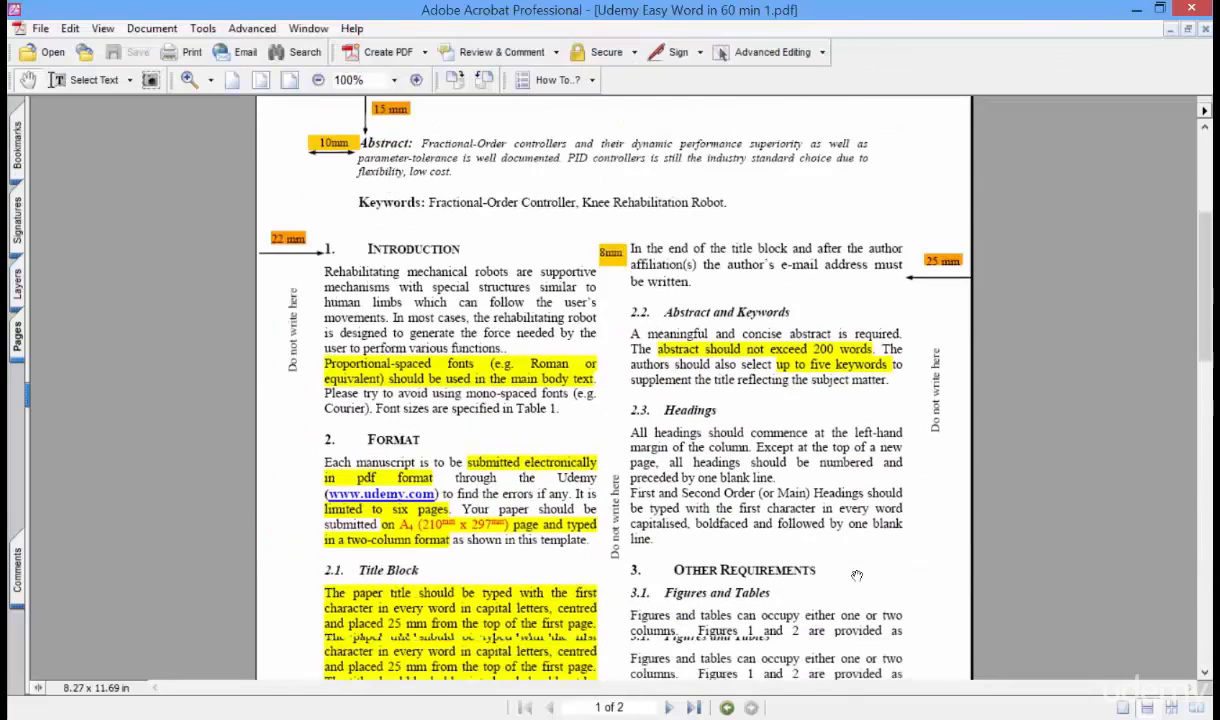
scroll(856, 580, "down", 5)
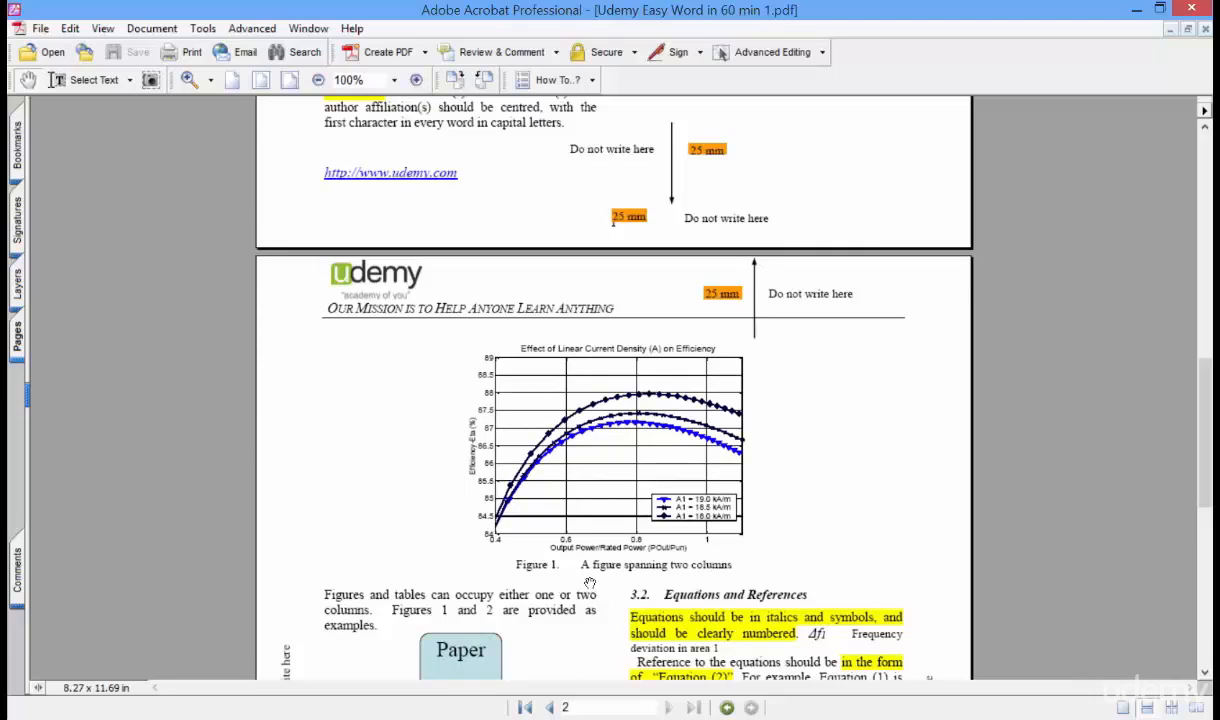
scroll(590, 583, "down", 10)
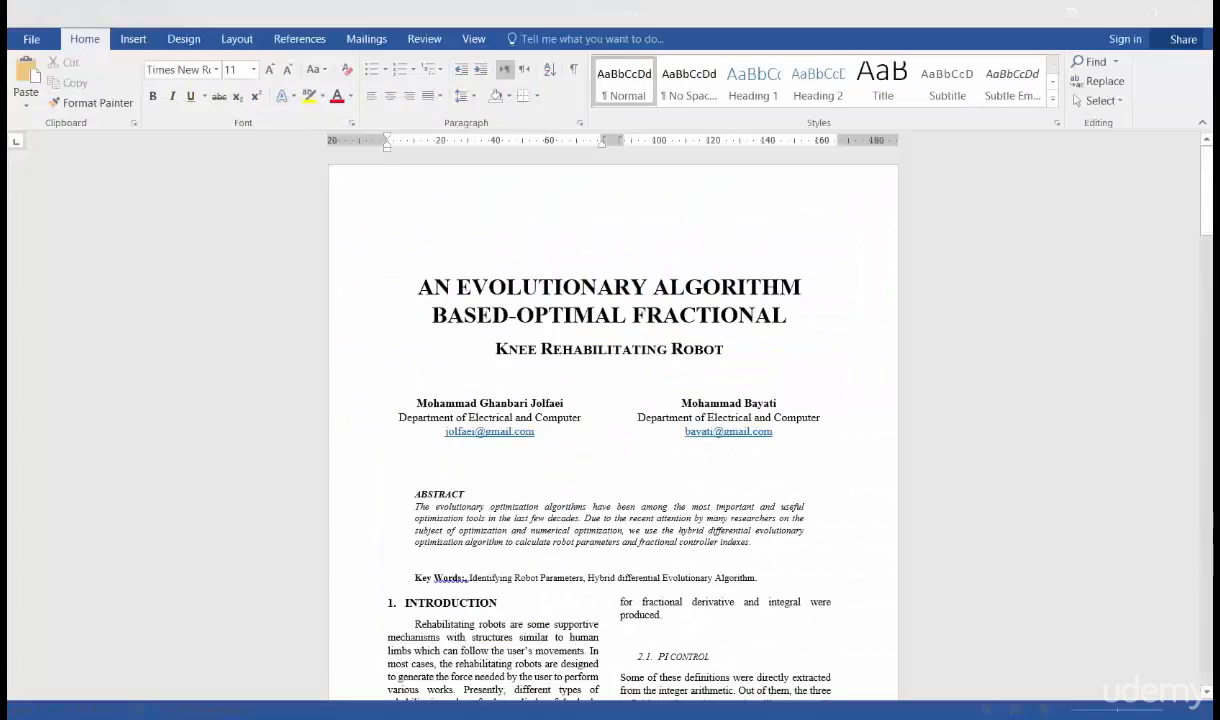
scroll(734, 500, "down", 6)
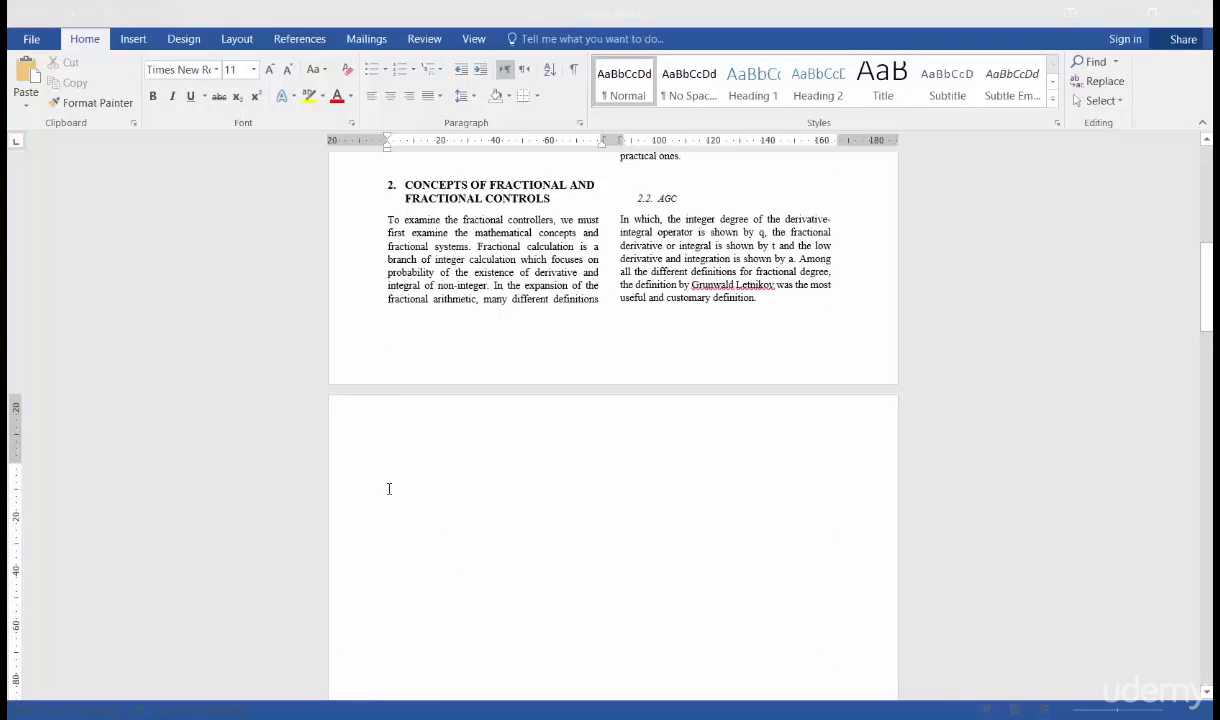
left_click(134, 39)
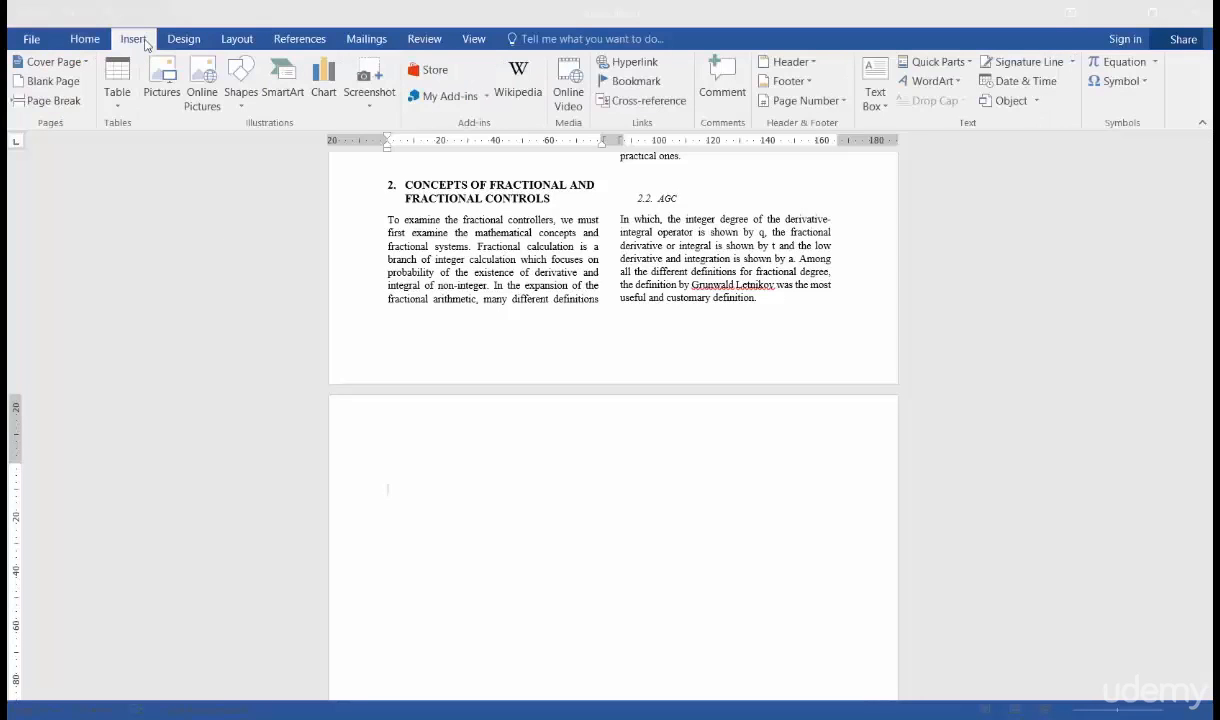
left_click(161, 82)
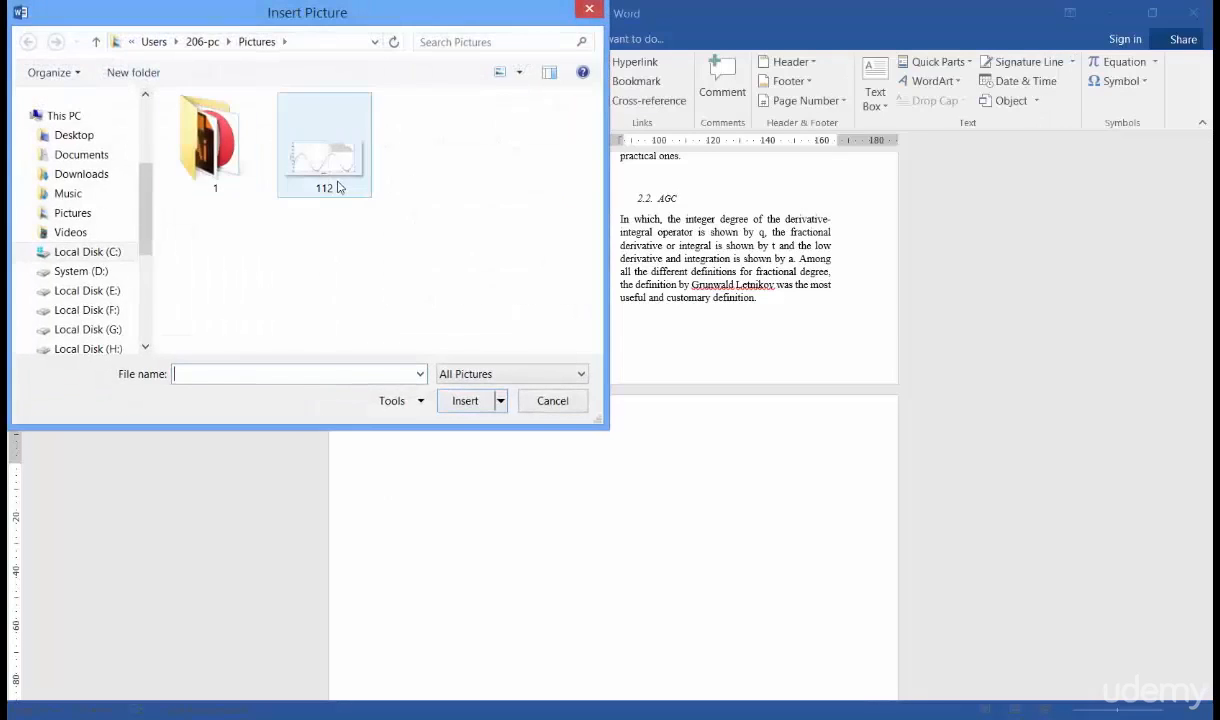
left_click(338, 187)
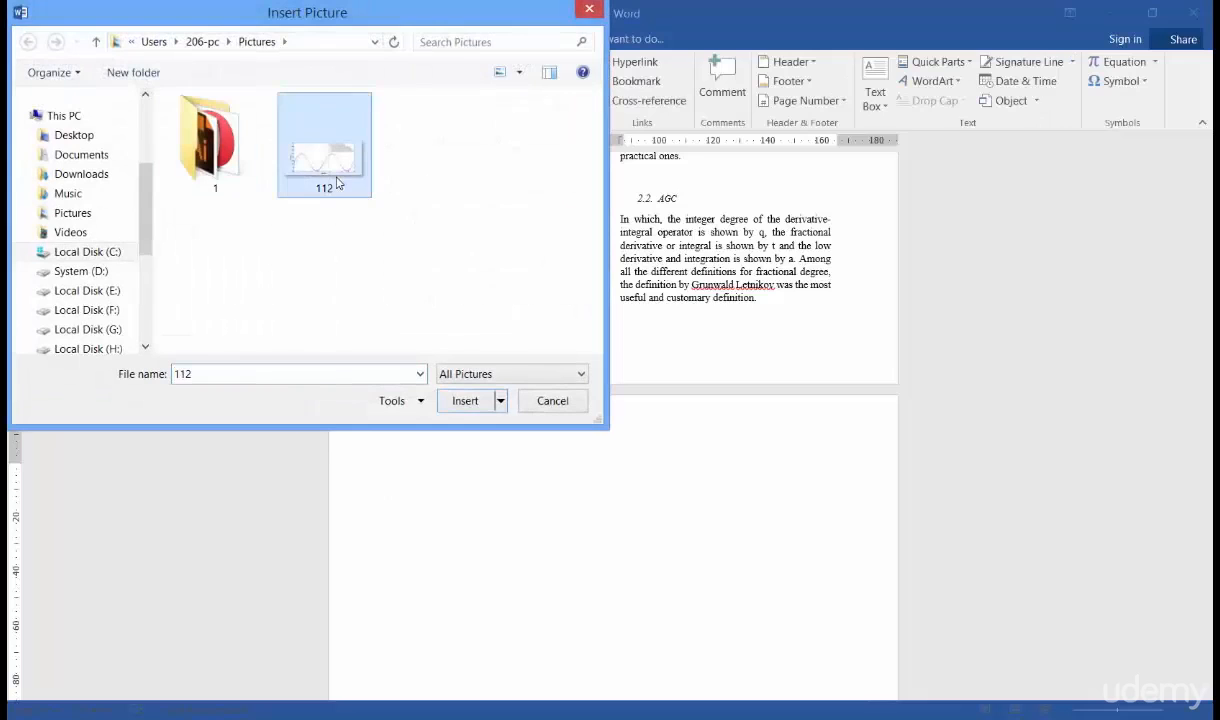
left_click(465, 401)
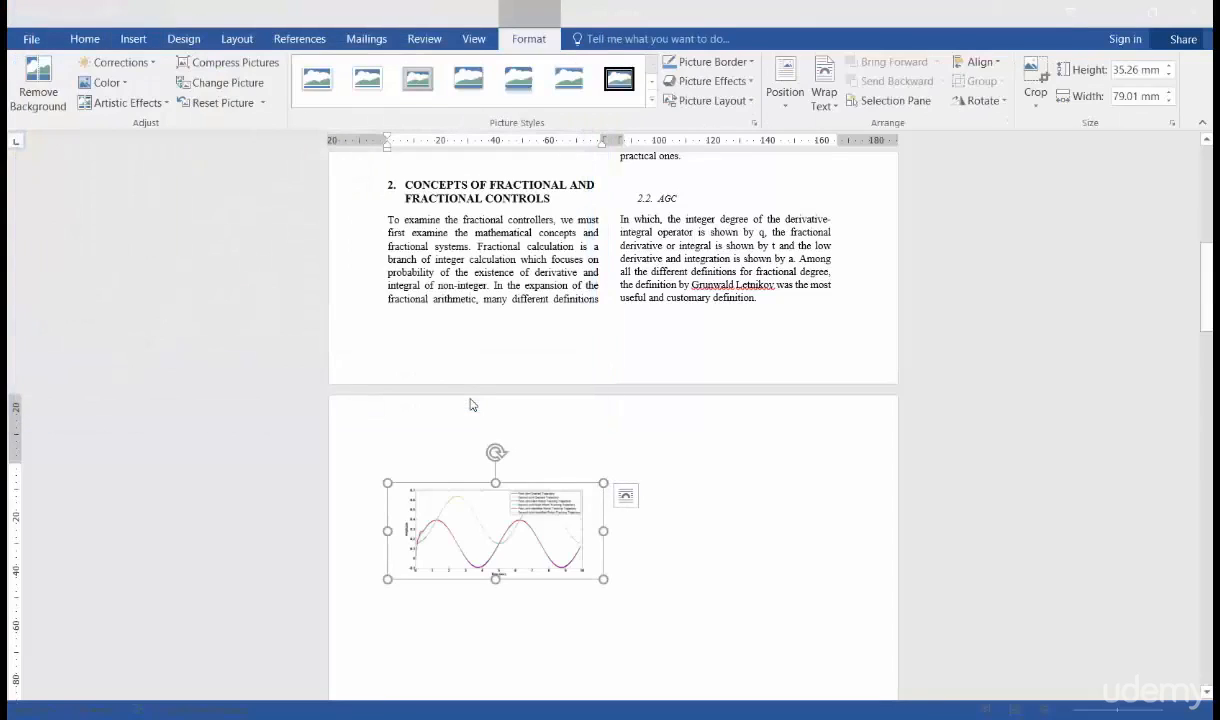
scroll(472, 402, "down", 2)
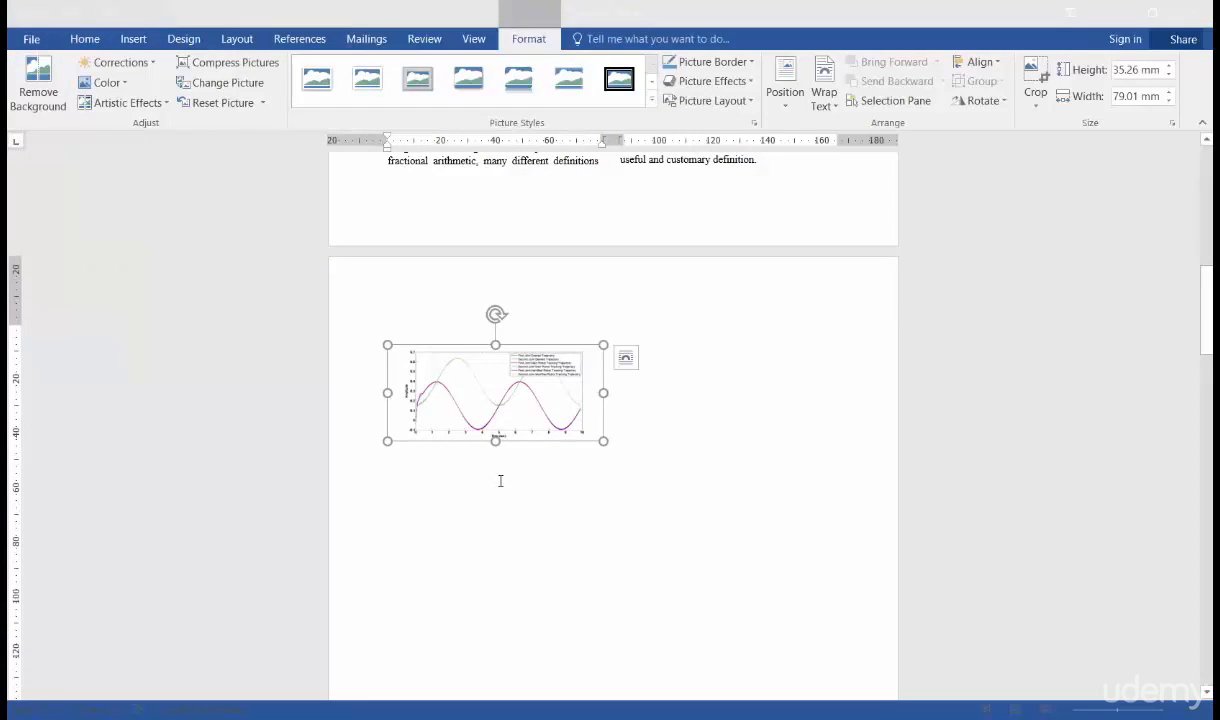
left_click(500, 481)
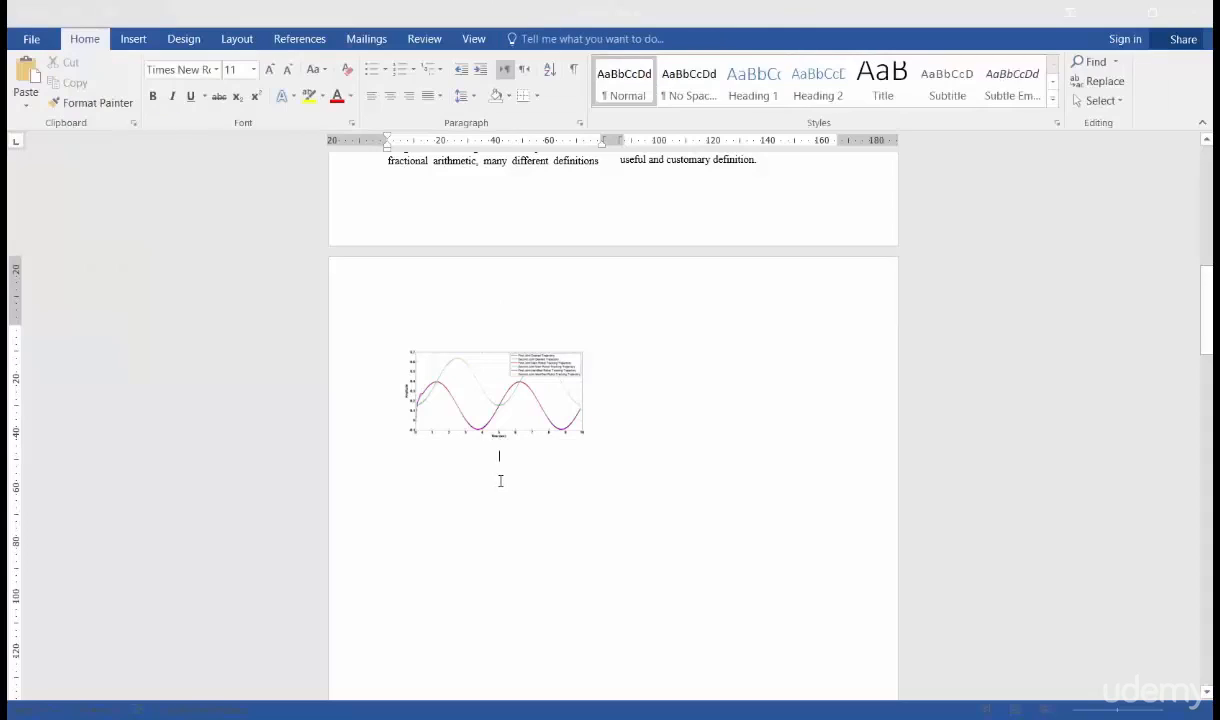
- Try the lowest Color Saturation preset on the chart picture
left_click(502, 393)
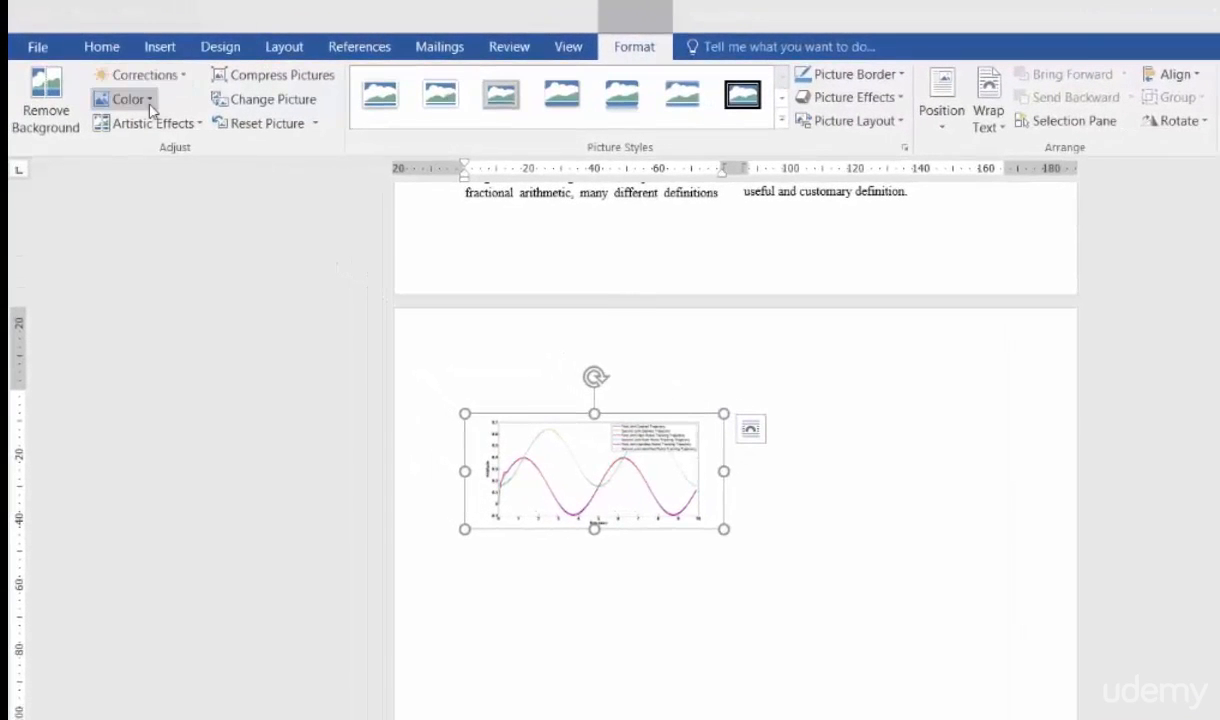
left_click(150, 104)
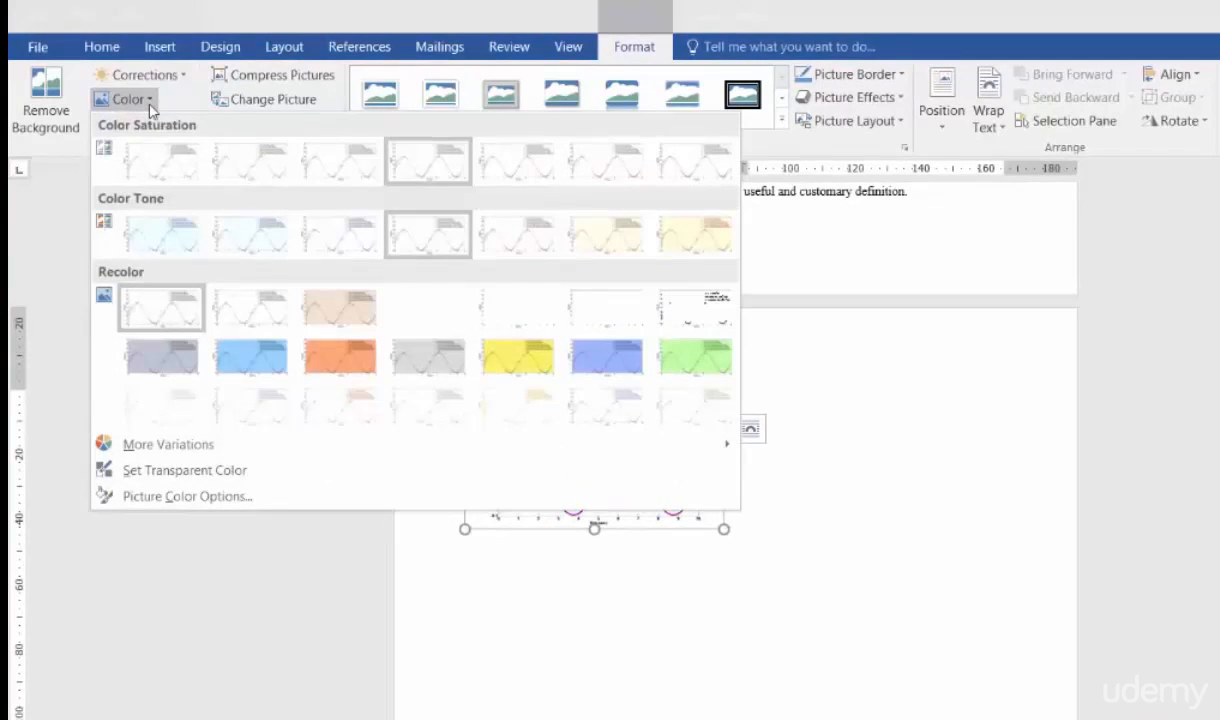
left_click(157, 163)
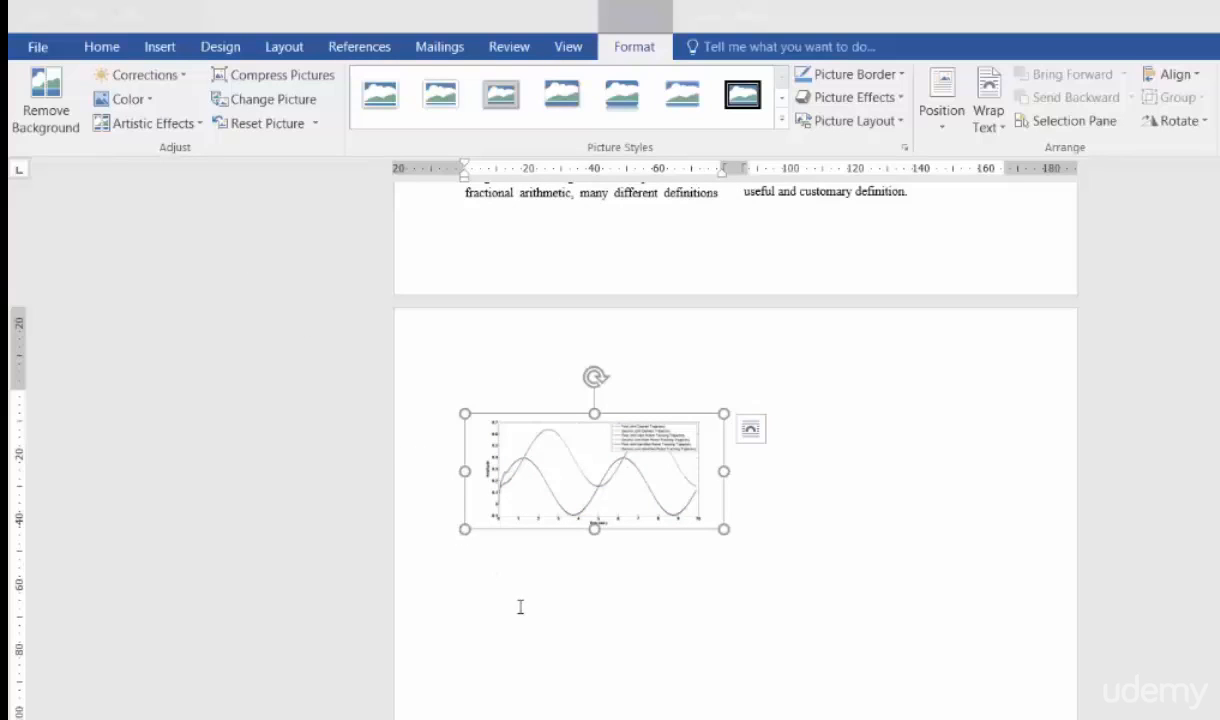
left_click(199, 124)
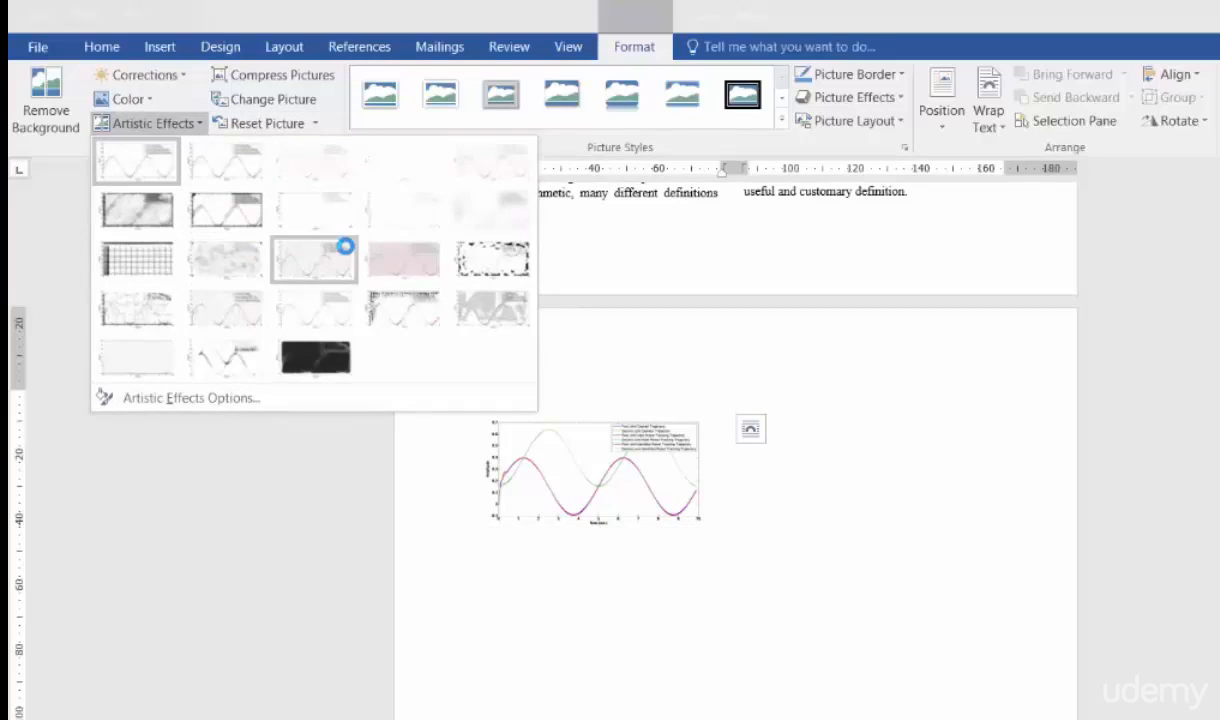
left_click(627, 151)
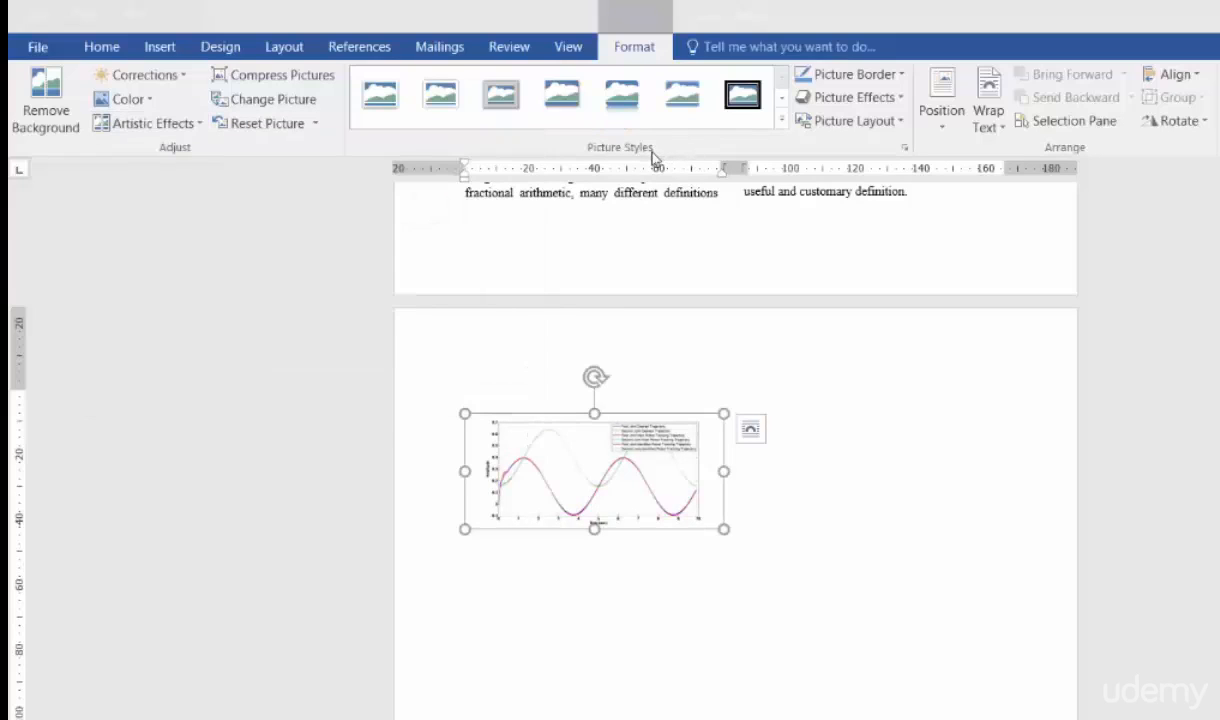
left_click(782, 119)
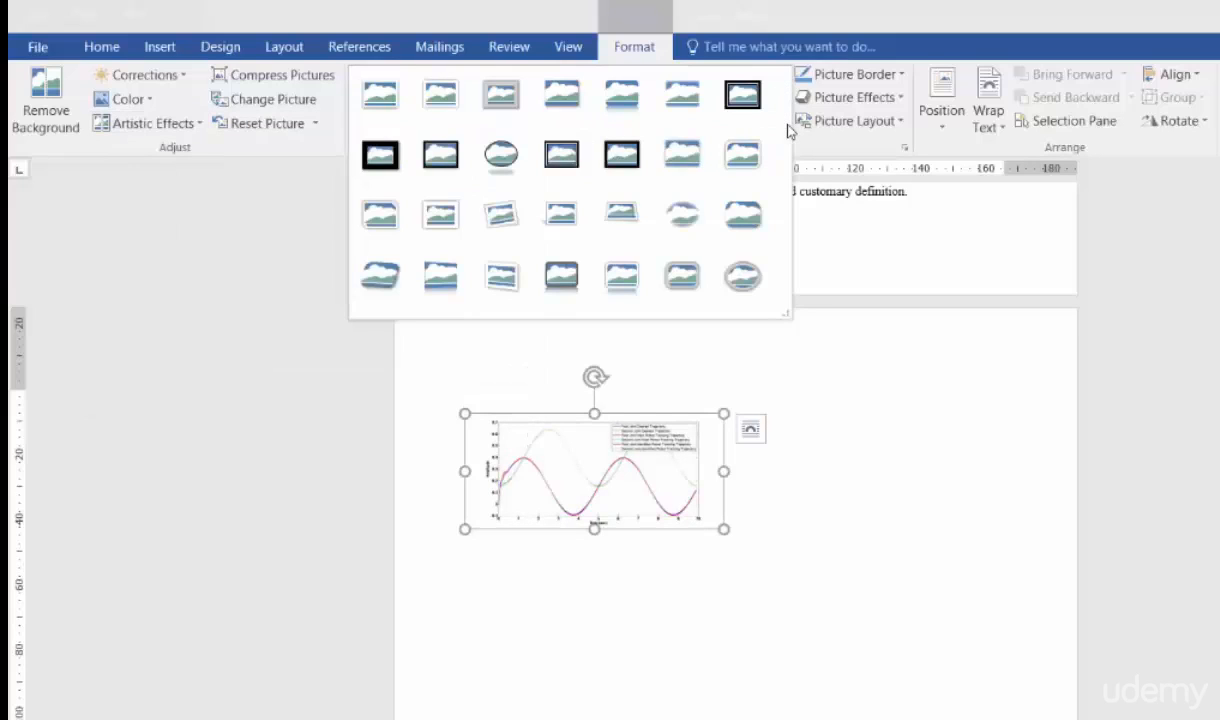
left_click(795, 143)
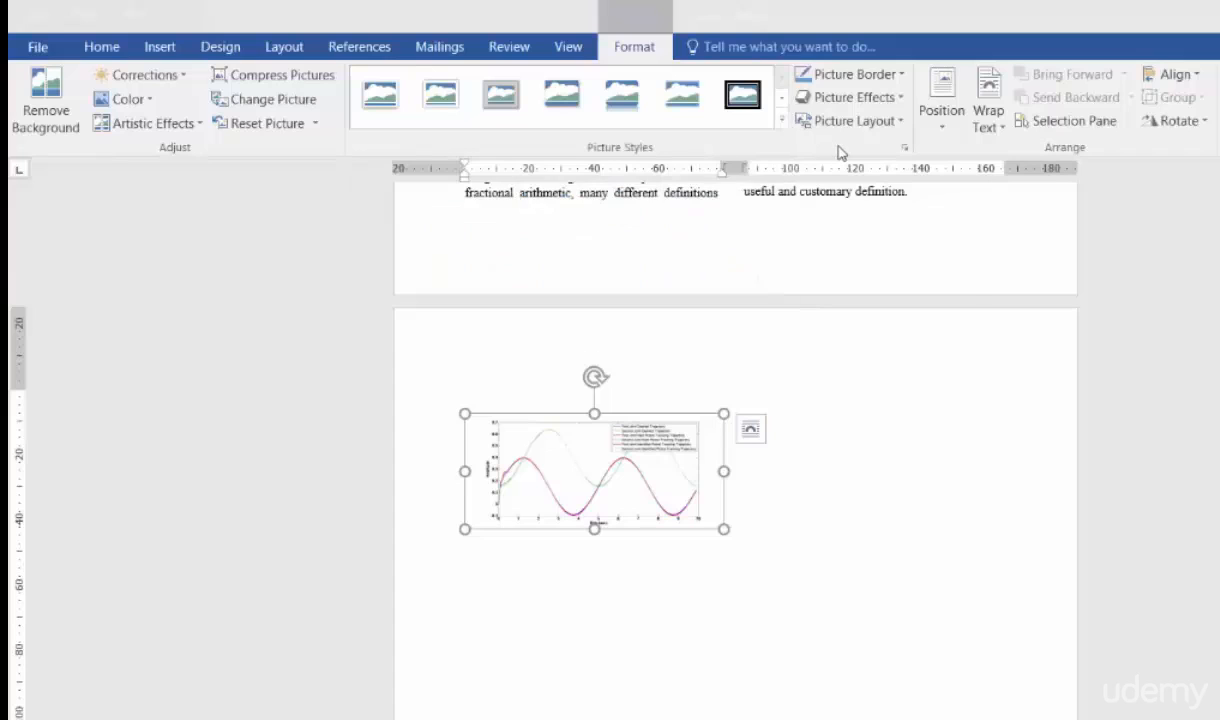
- Give the chart picture a border with a ¾ pt weight and a solid line
left_click(901, 76)
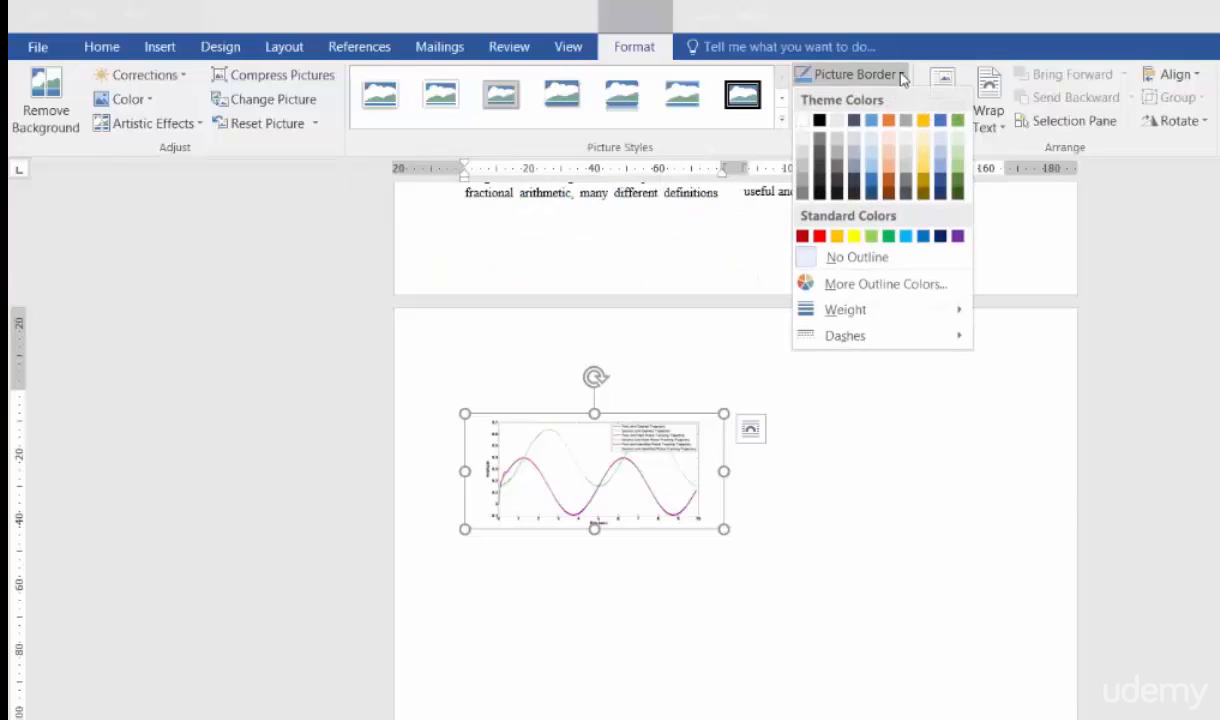
mouse_move(905, 316)
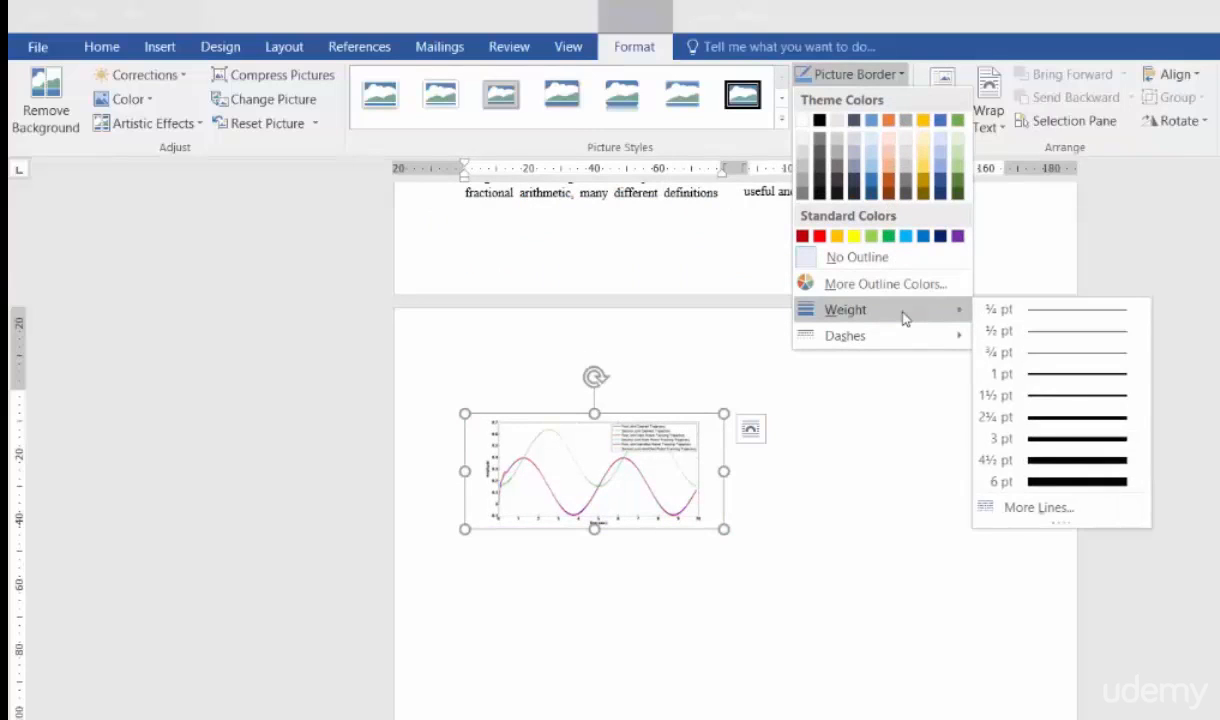
left_click(1071, 354)
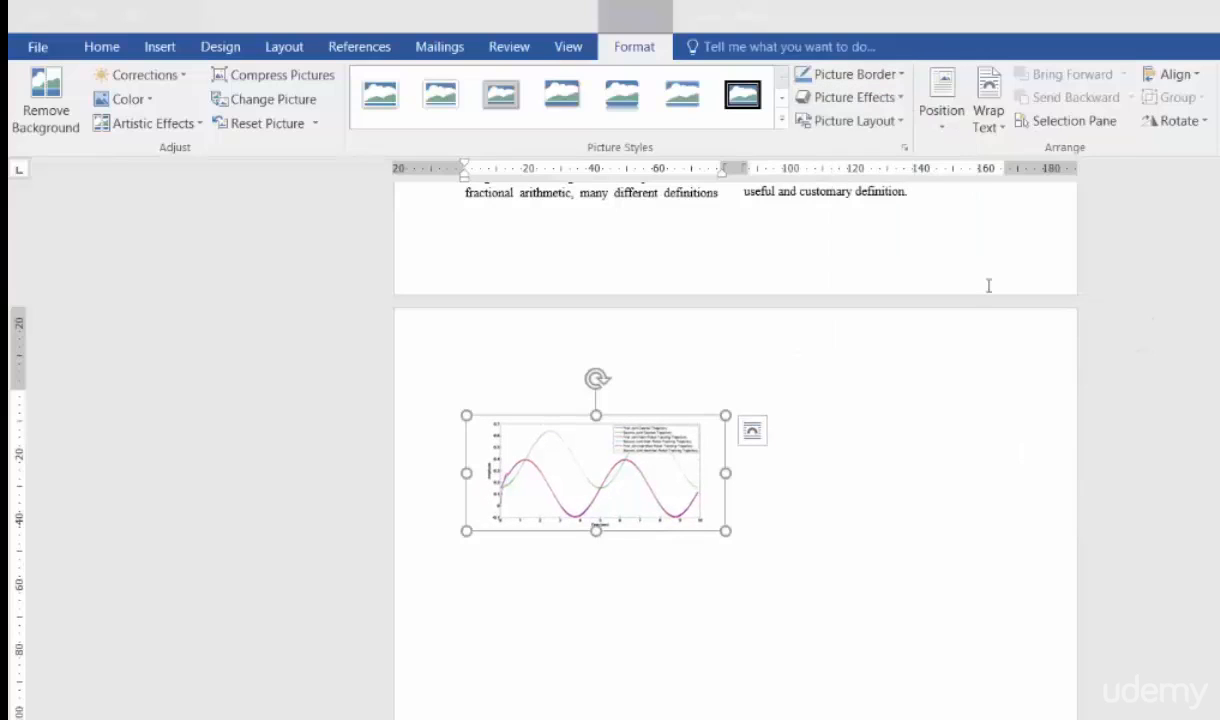
left_click(899, 75)
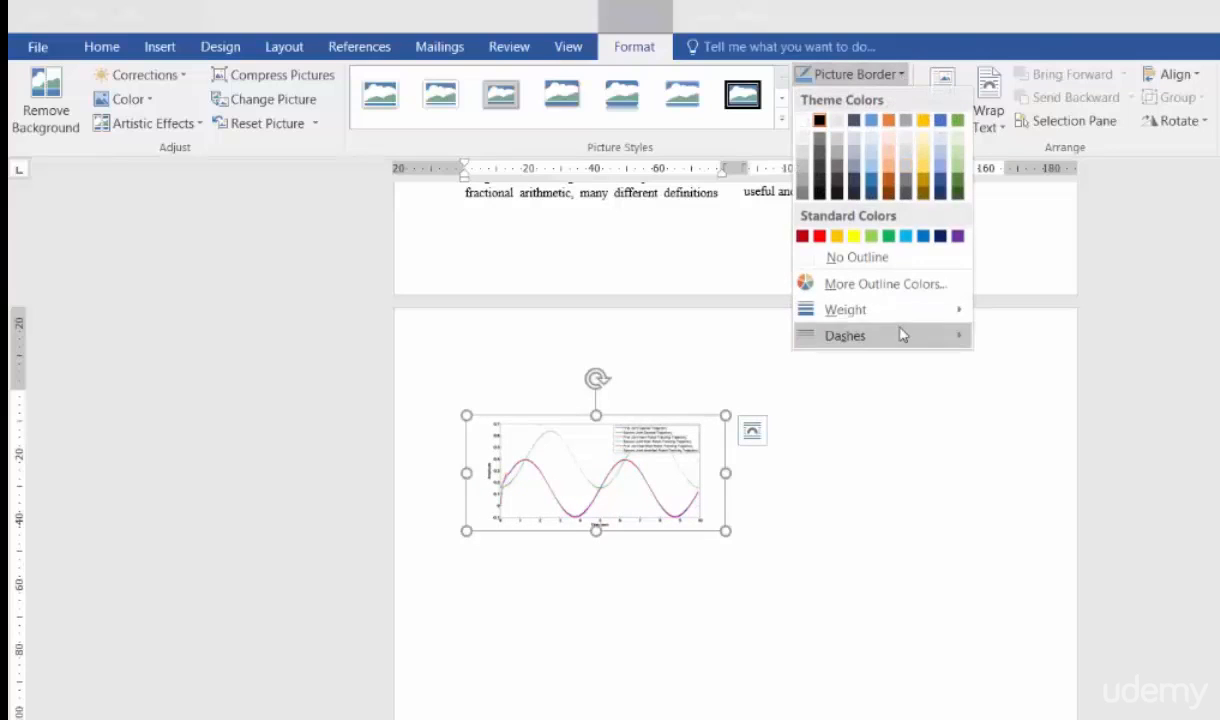
mouse_move(921, 338)
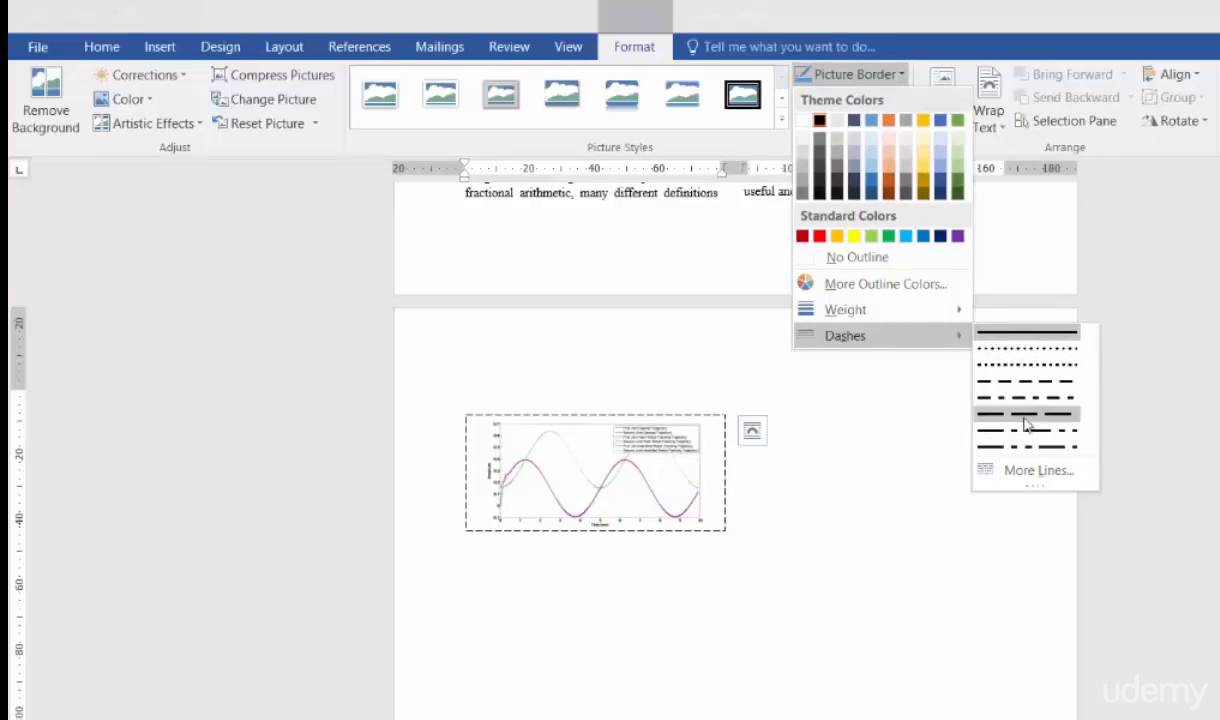
left_click(1033, 340)
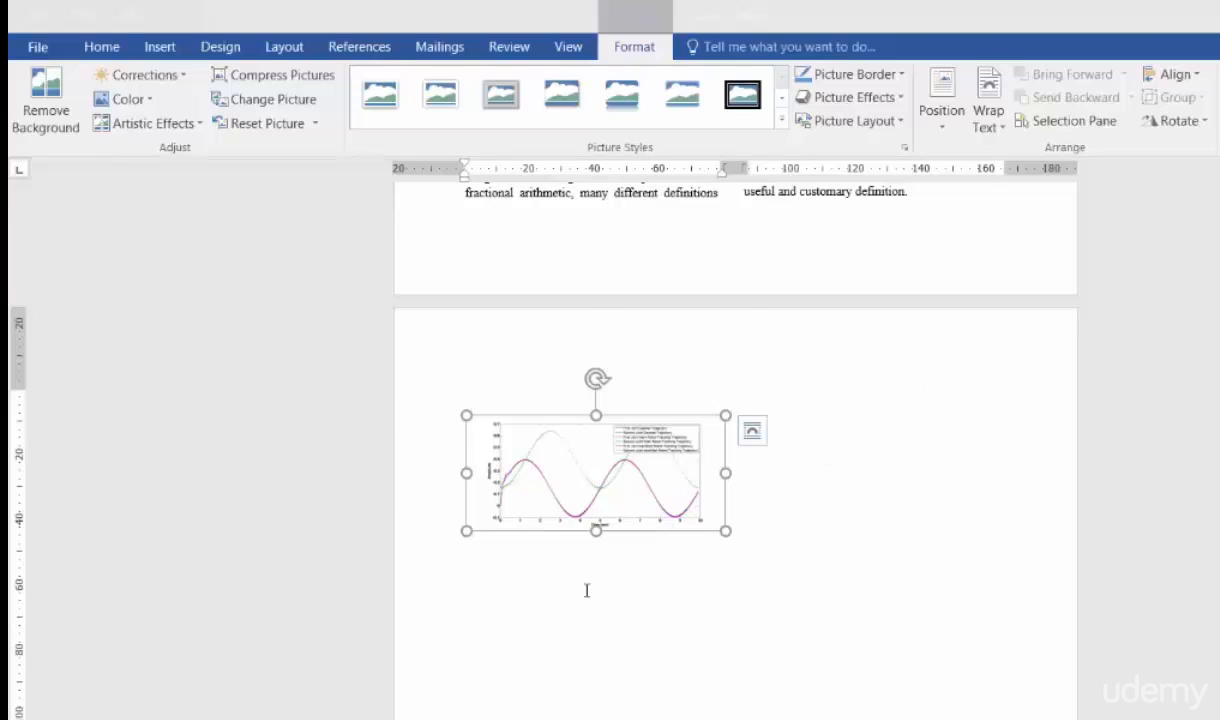
left_click(586, 590)
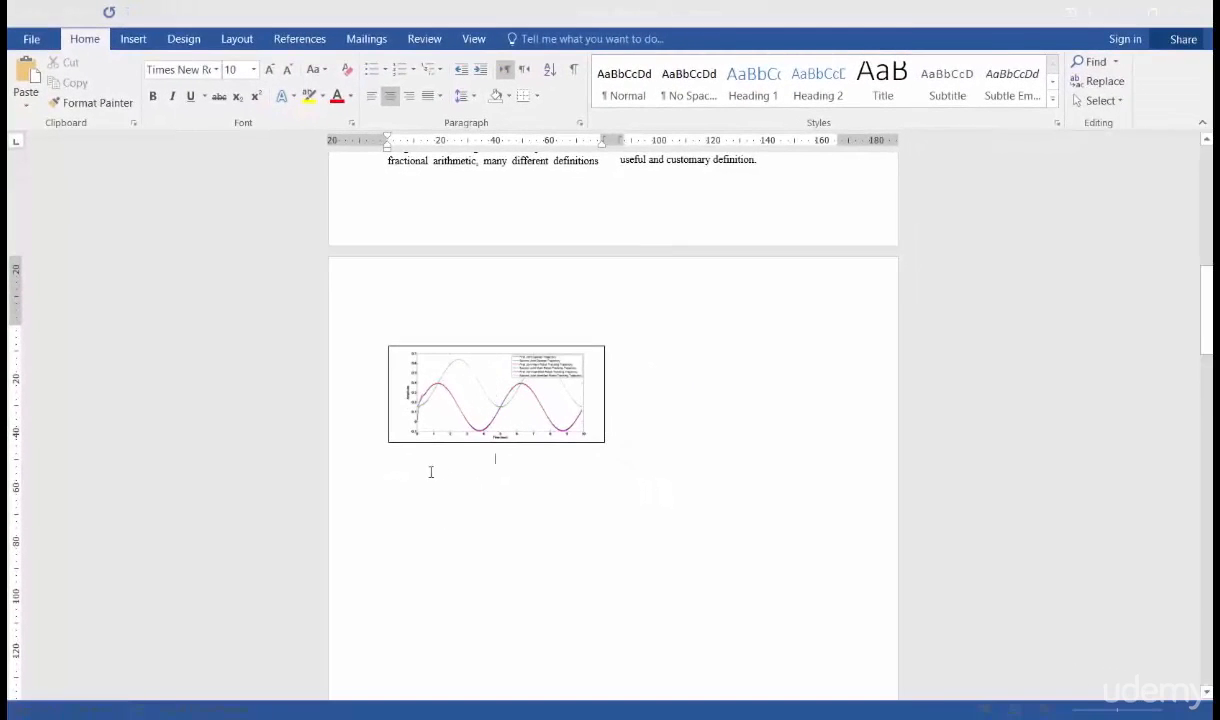
- Copy the paragraph beginning "As it can be seen, in all the five cost functions" from Notepad and paste it below the chart picture
left_click(524, 390)
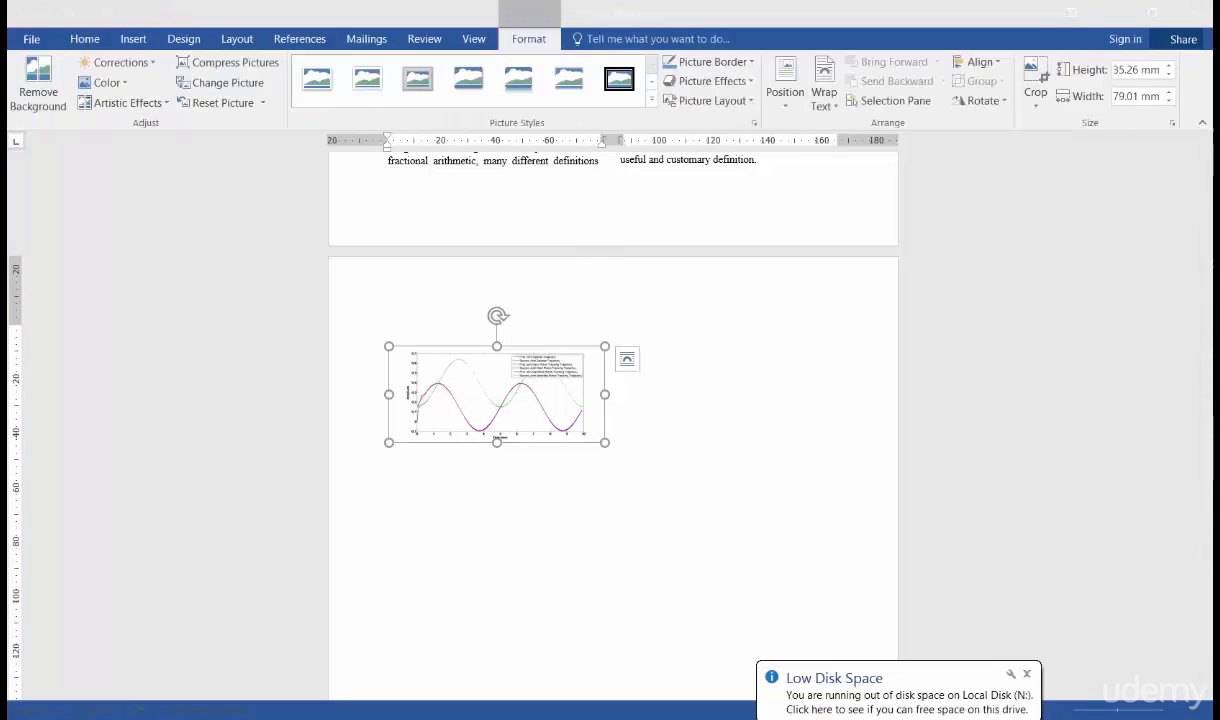
key("alt+Tab")
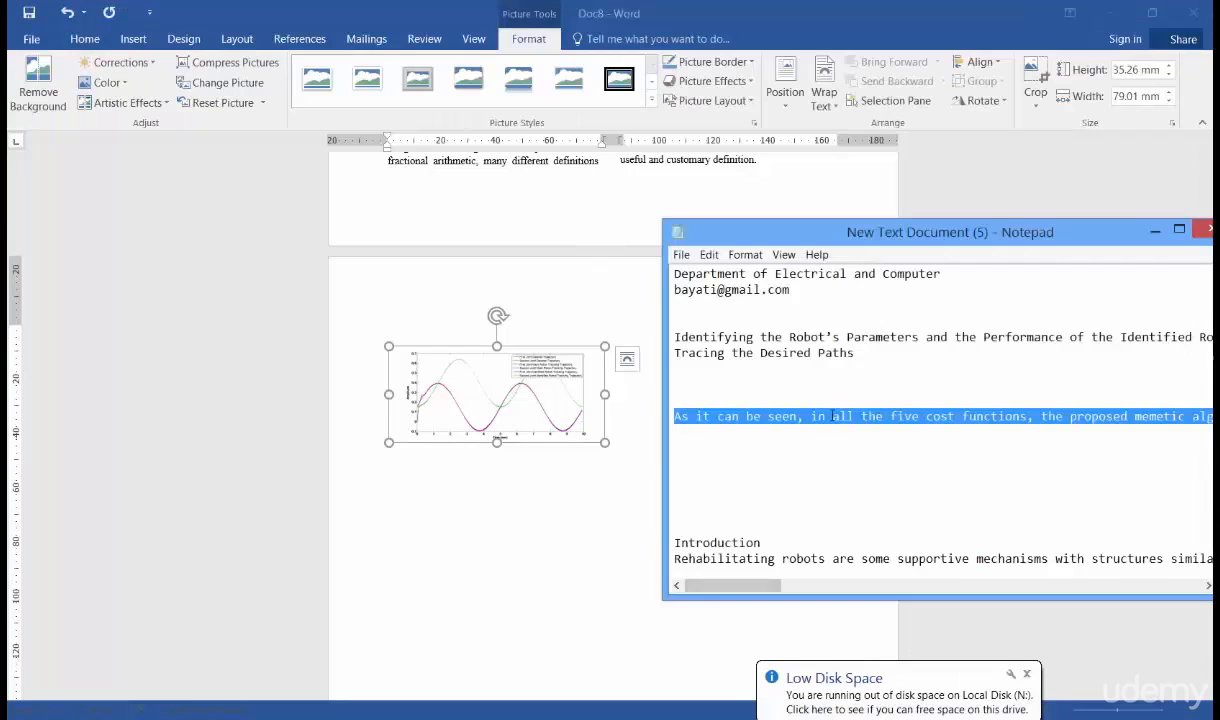
left_click(389, 491)
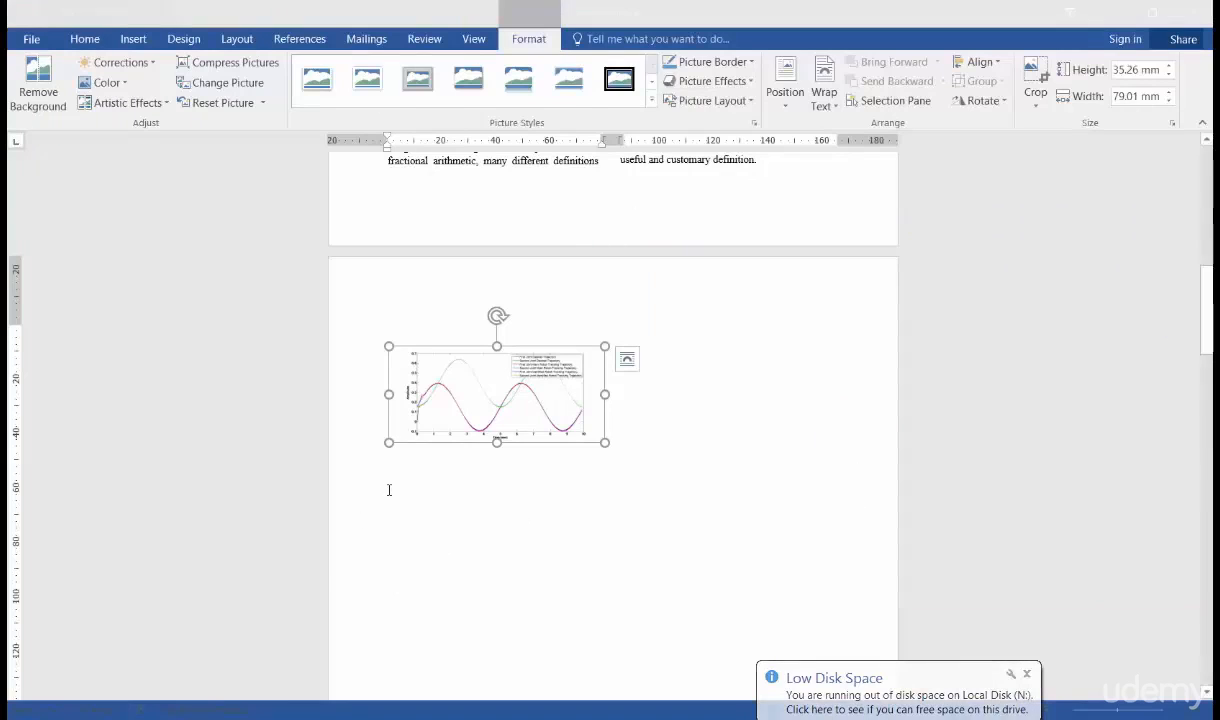
type("As it can be seen, in all the five cost functions, the proposed memetic algorithm finds the most optimized answers. In addition, by comparing the values of their standard deviation we can conclude that the proposed standard deviation of the proposed algorithm is lower than other algorithms")
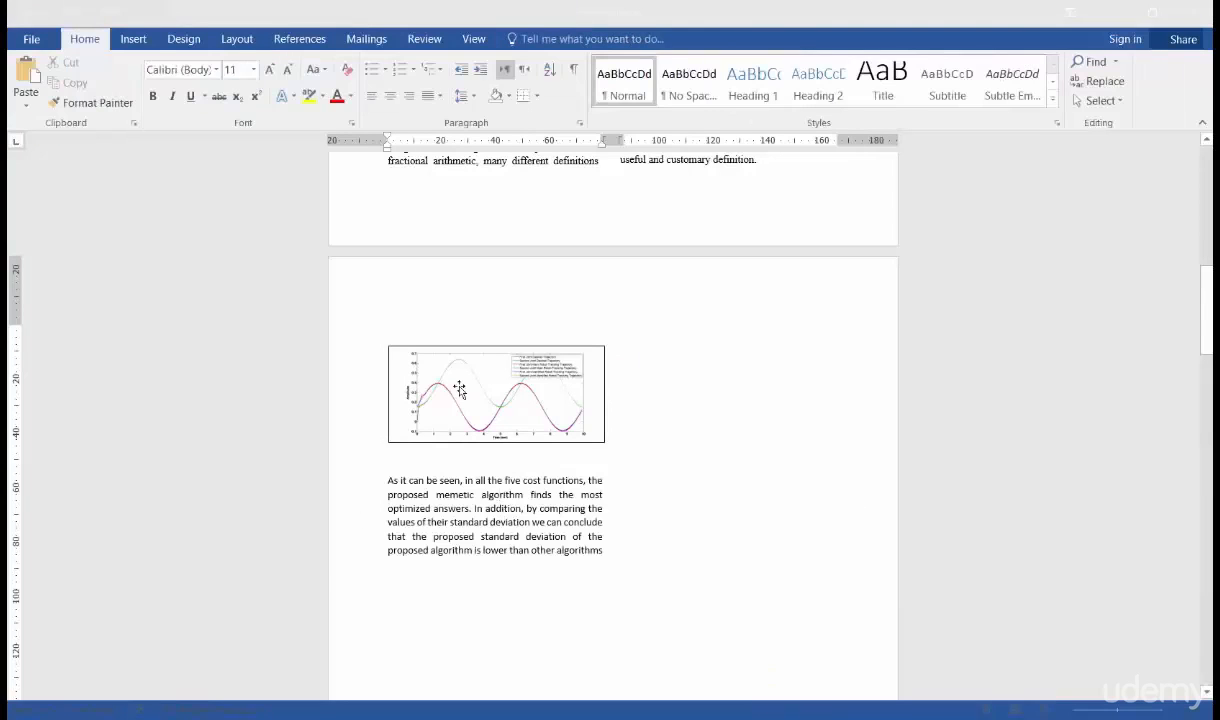
- Set the chart picture's text wrapping to In Line with Text
left_click(459, 389)
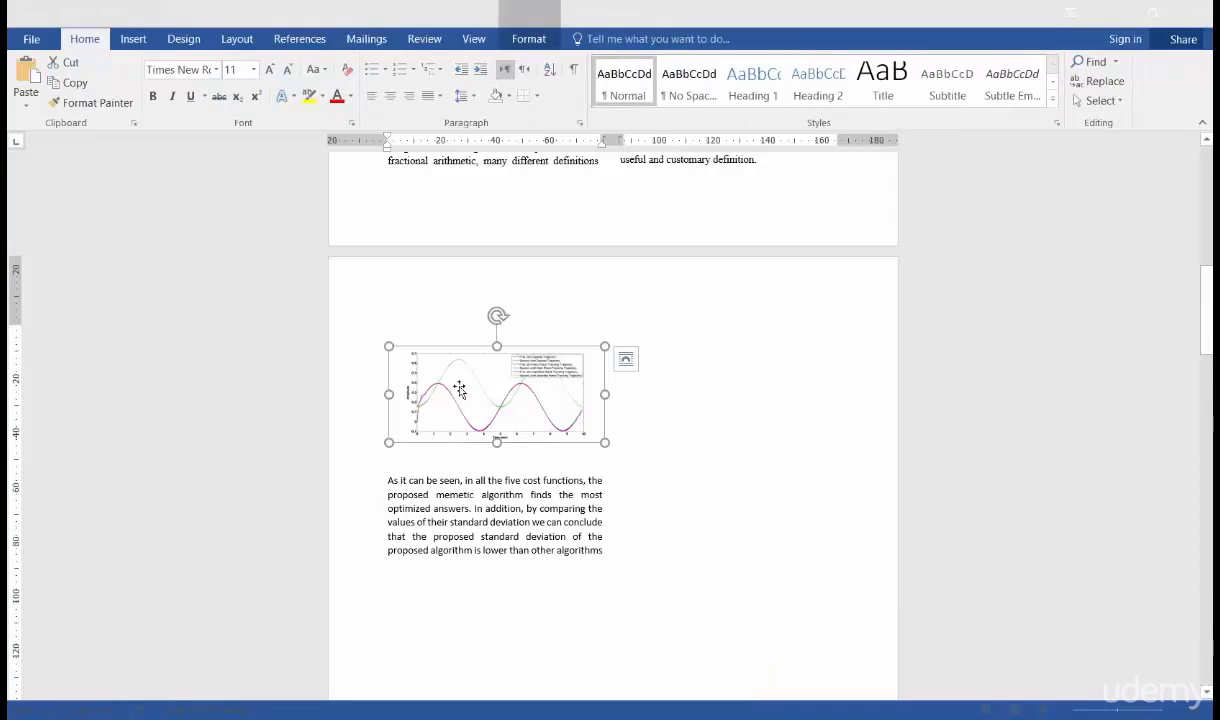
double_click(459, 389)
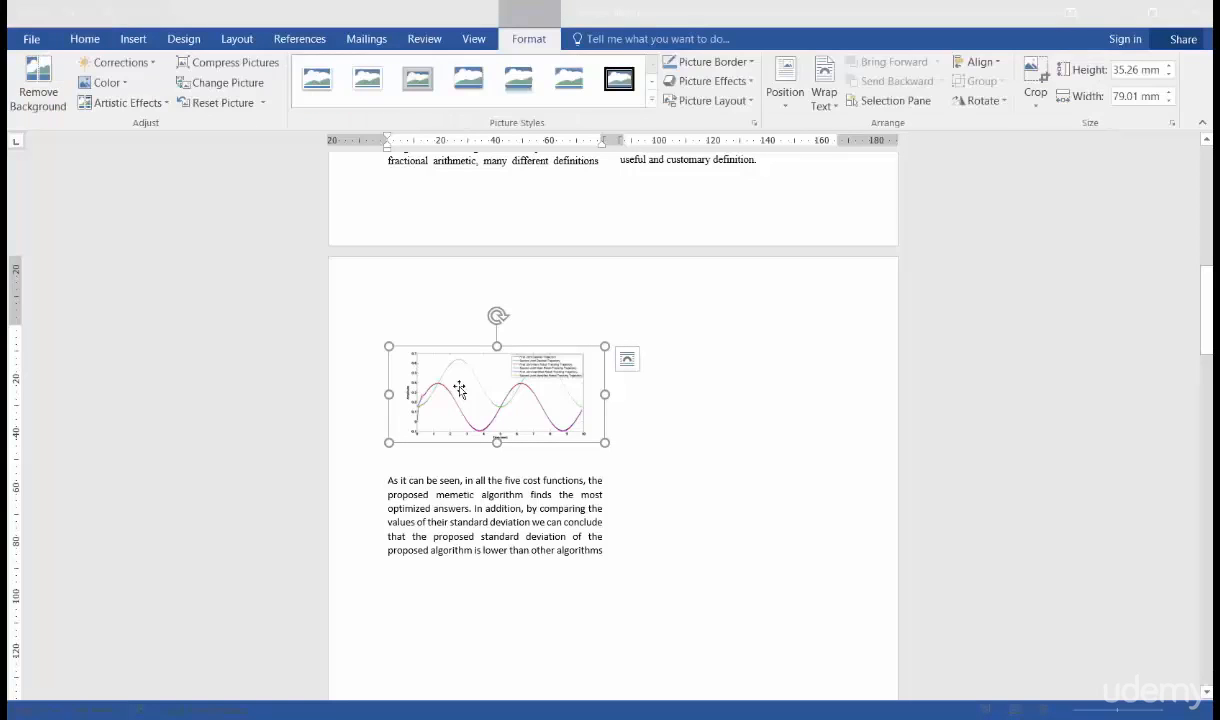
left_click(829, 113)
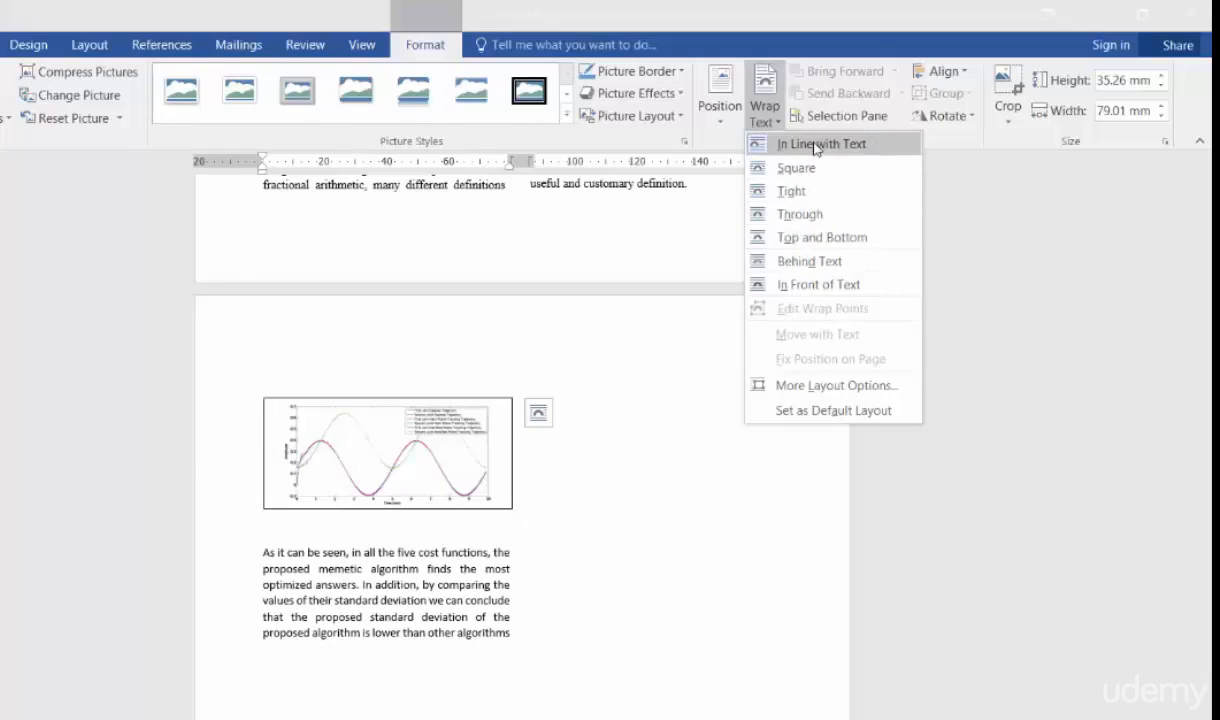
left_click(752, 144)
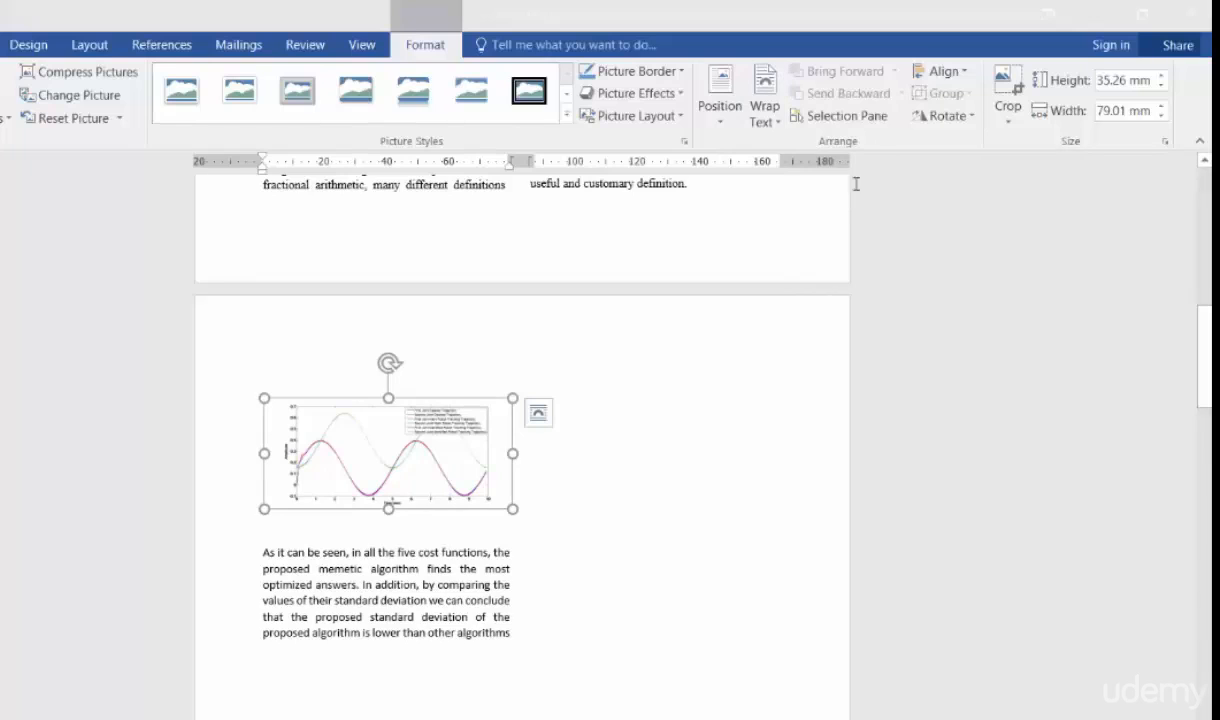
- Crop the blank margins off the chart picture's top, right and left edges, leaving it about 33.7 mm high and 68.8 mm wide
left_click(1007, 124)
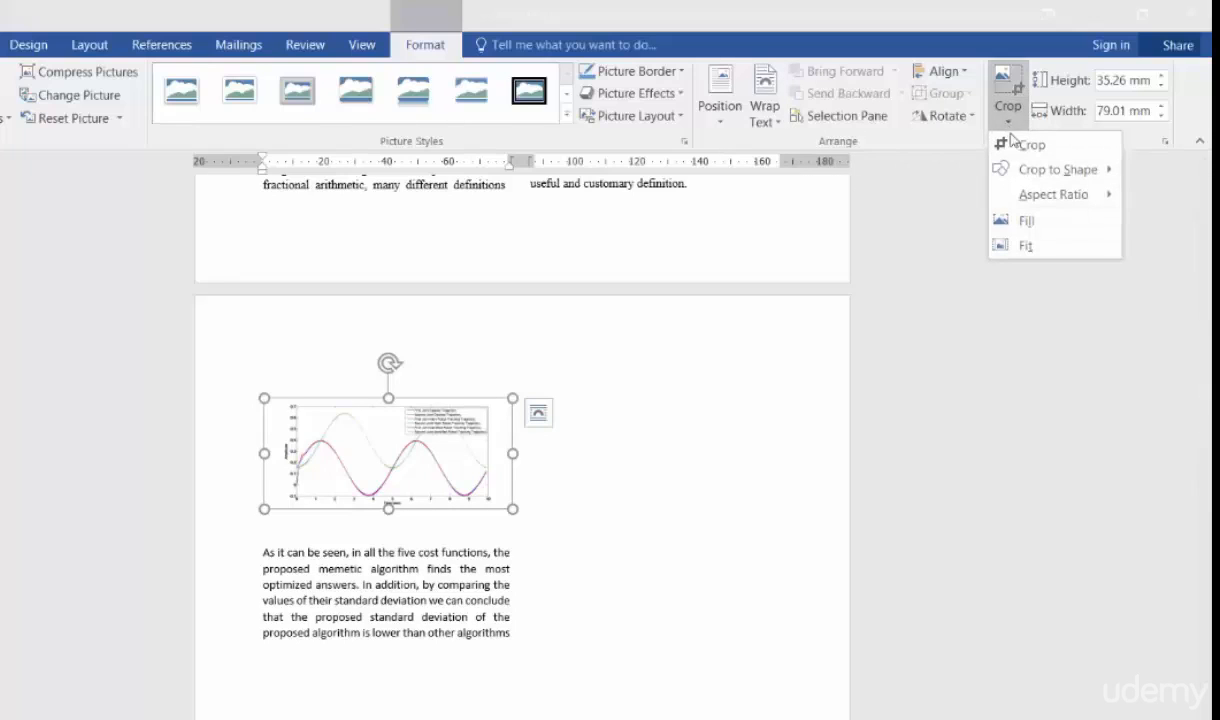
left_click(1005, 144)
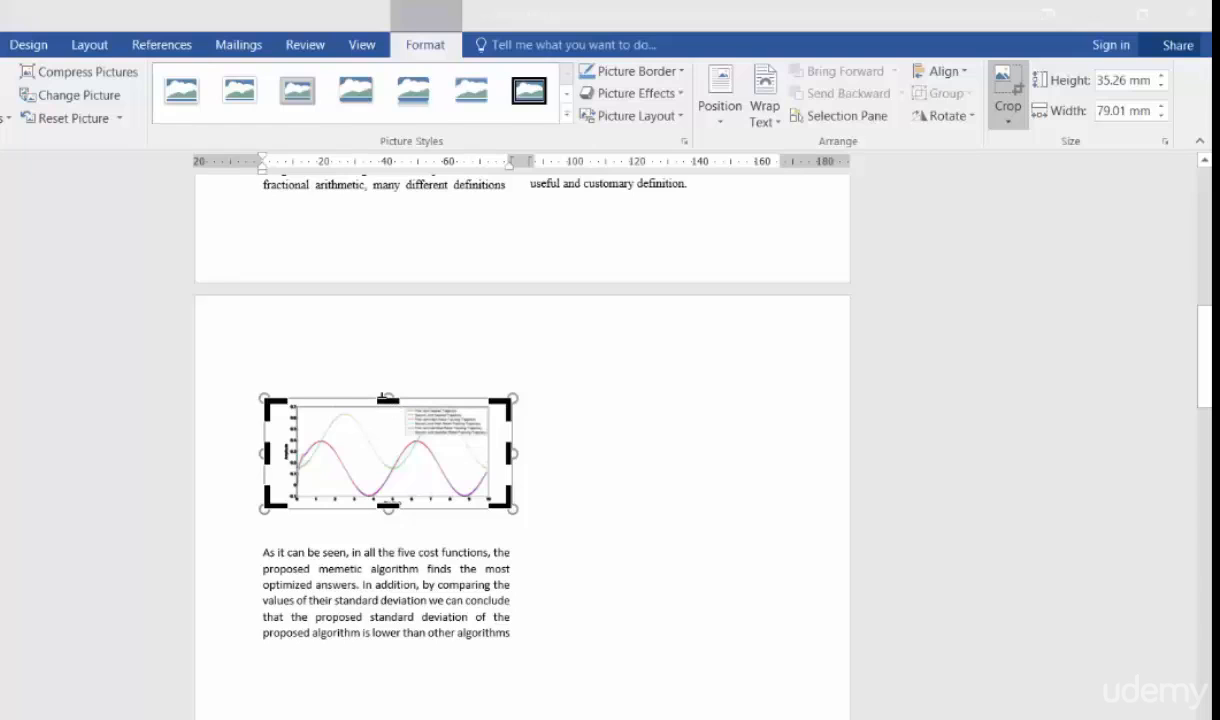
left_click_drag(388, 400, 381, 405)
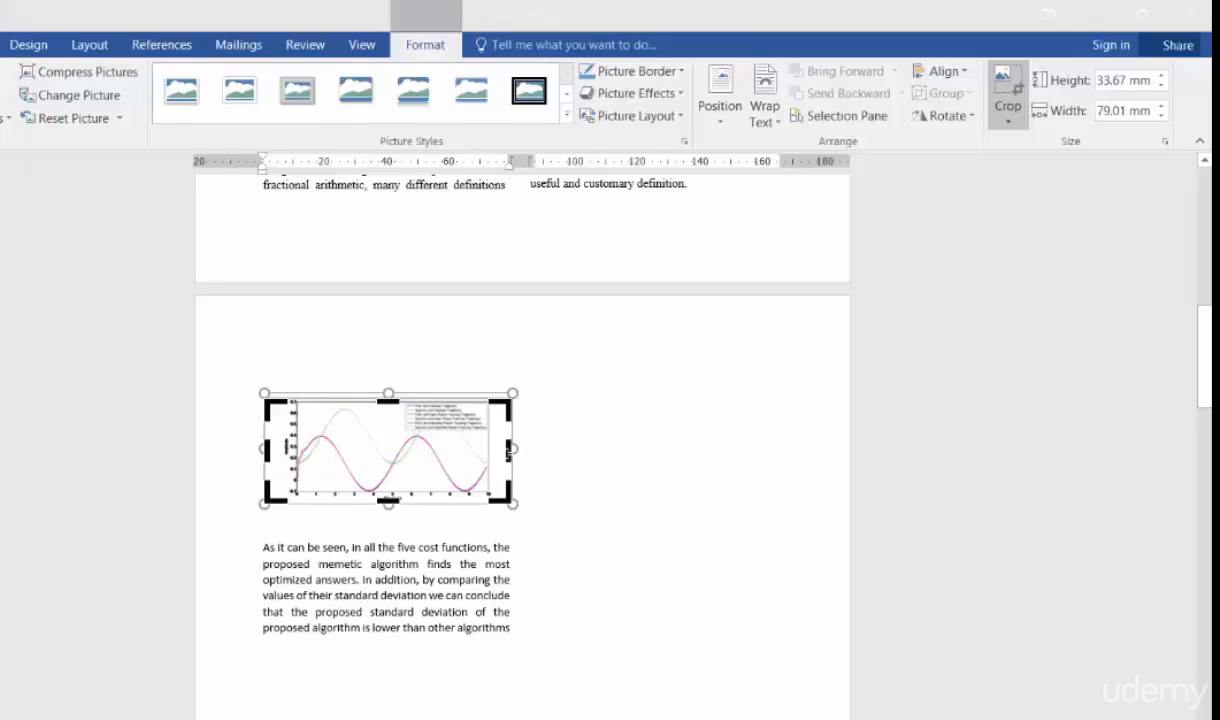
left_click_drag(508, 450, 493, 455)
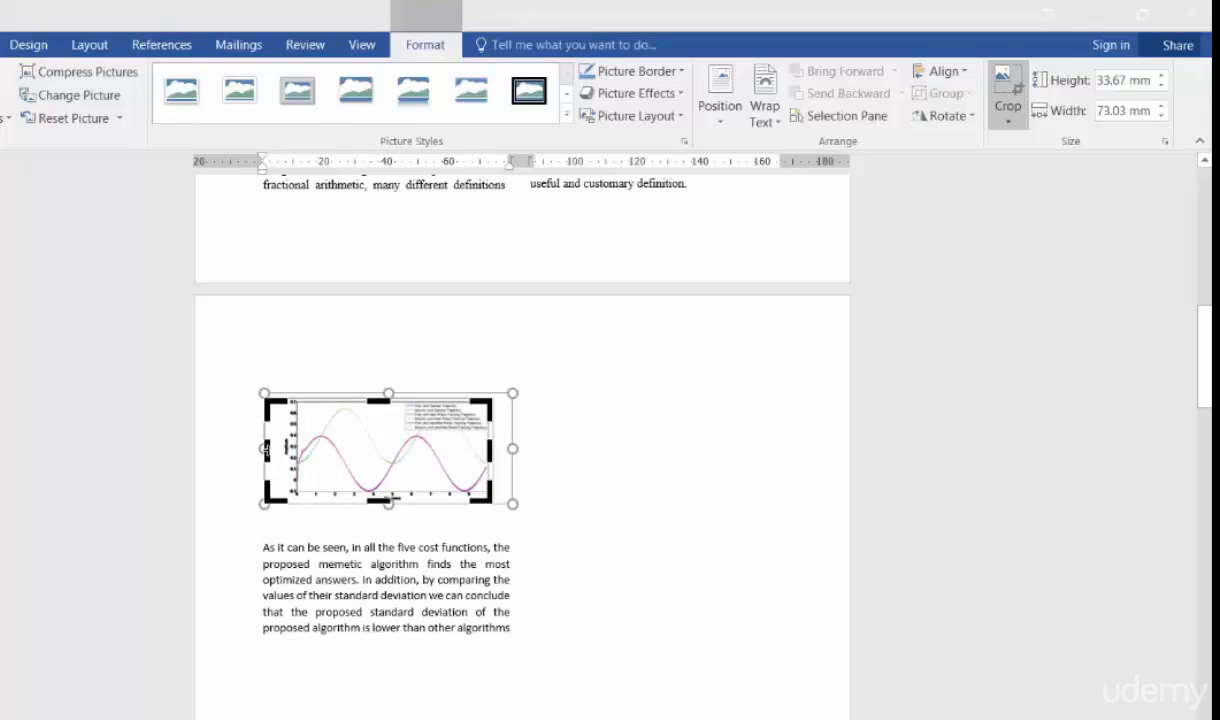
left_click_drag(266, 450, 274, 450)
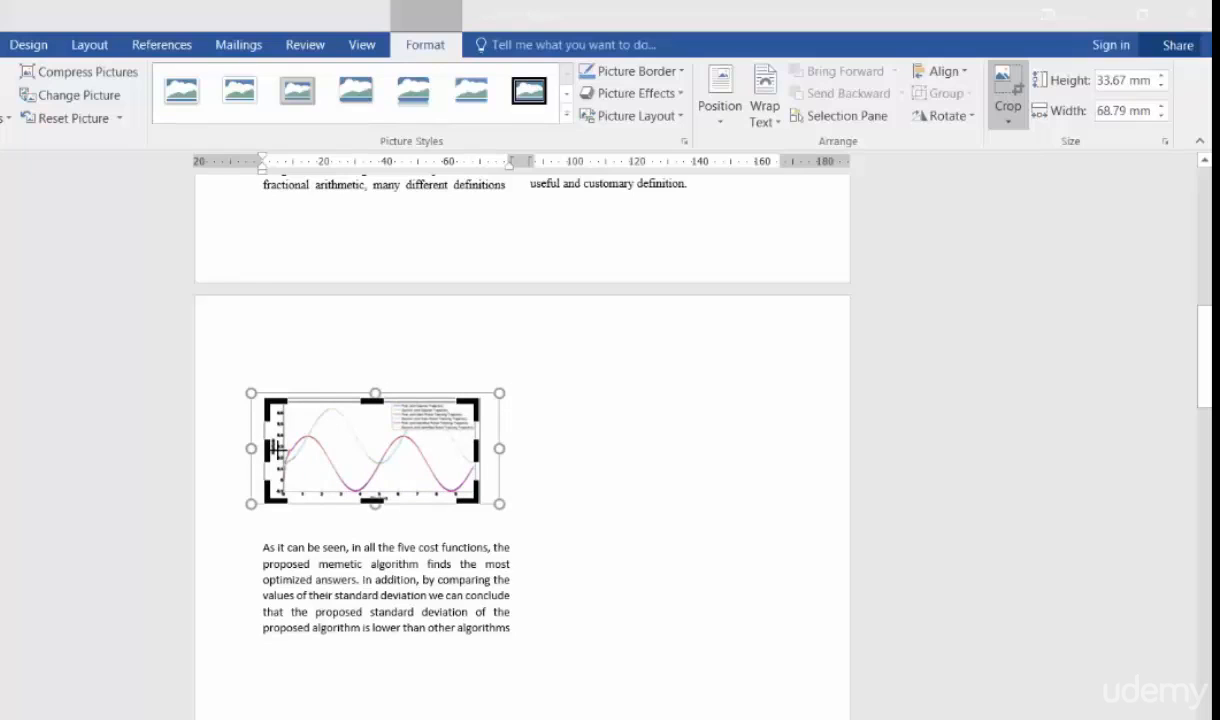
left_click(608, 472)
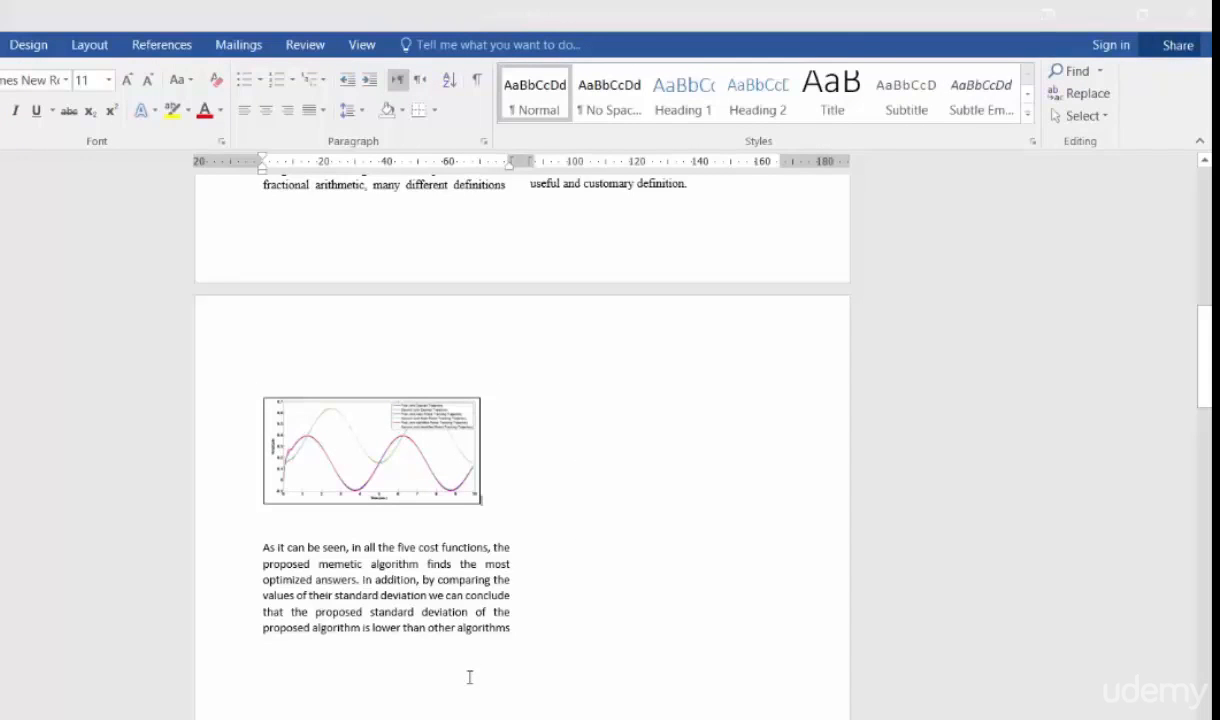
- Duplicate the cropped chart picture directly below the original
left_click(416, 481)
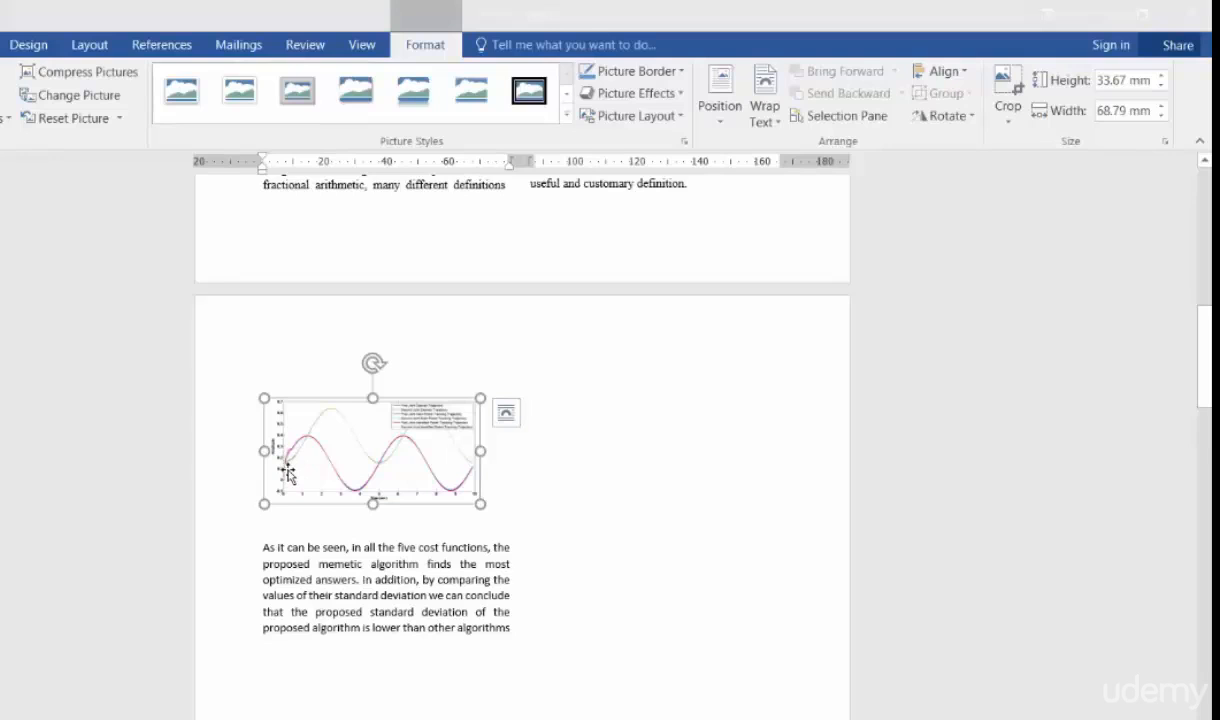
key("ctrl+c")
key("ctrl+v")
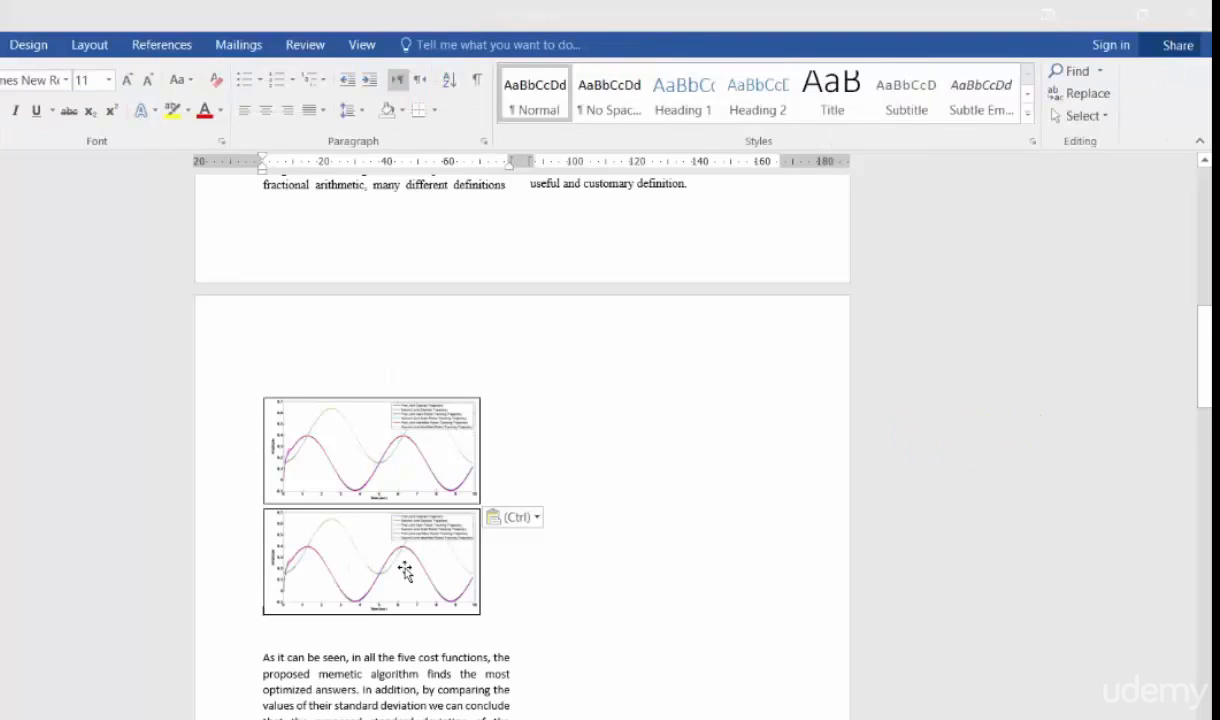
- Crop the duplicate chart picture down to the small area where the curves begin at its left end
left_click(405, 570)
double_click(410, 568)
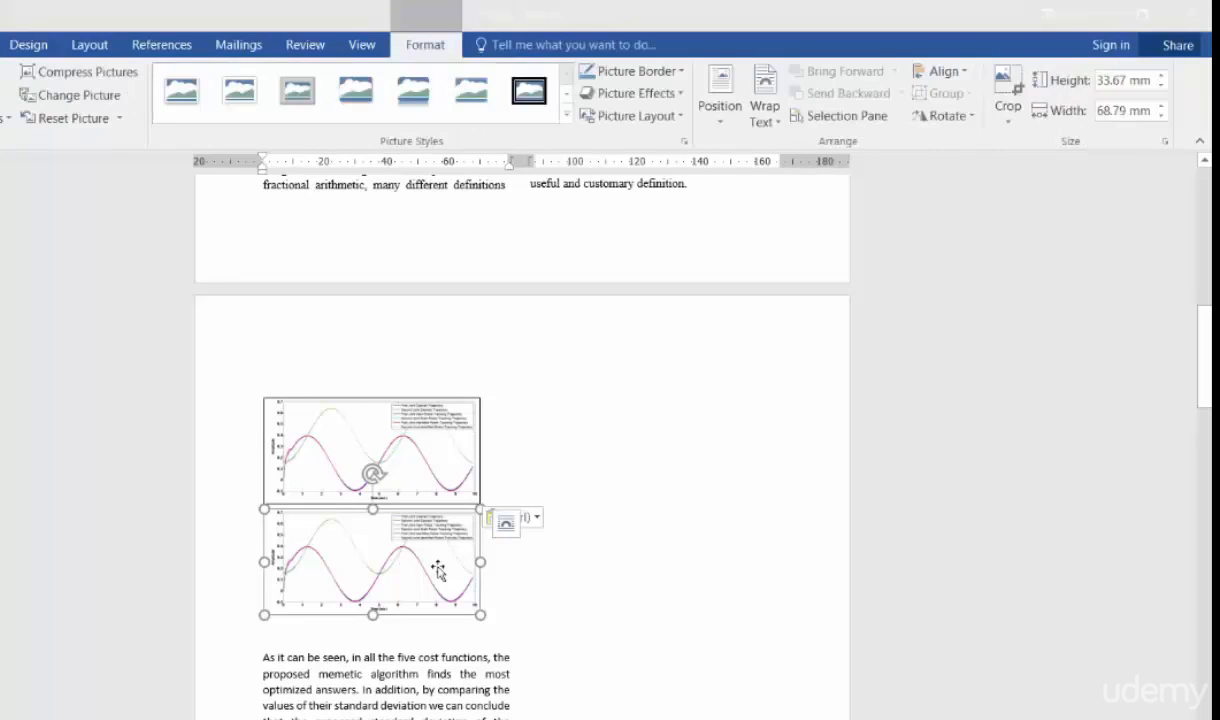
left_click(1003, 85)
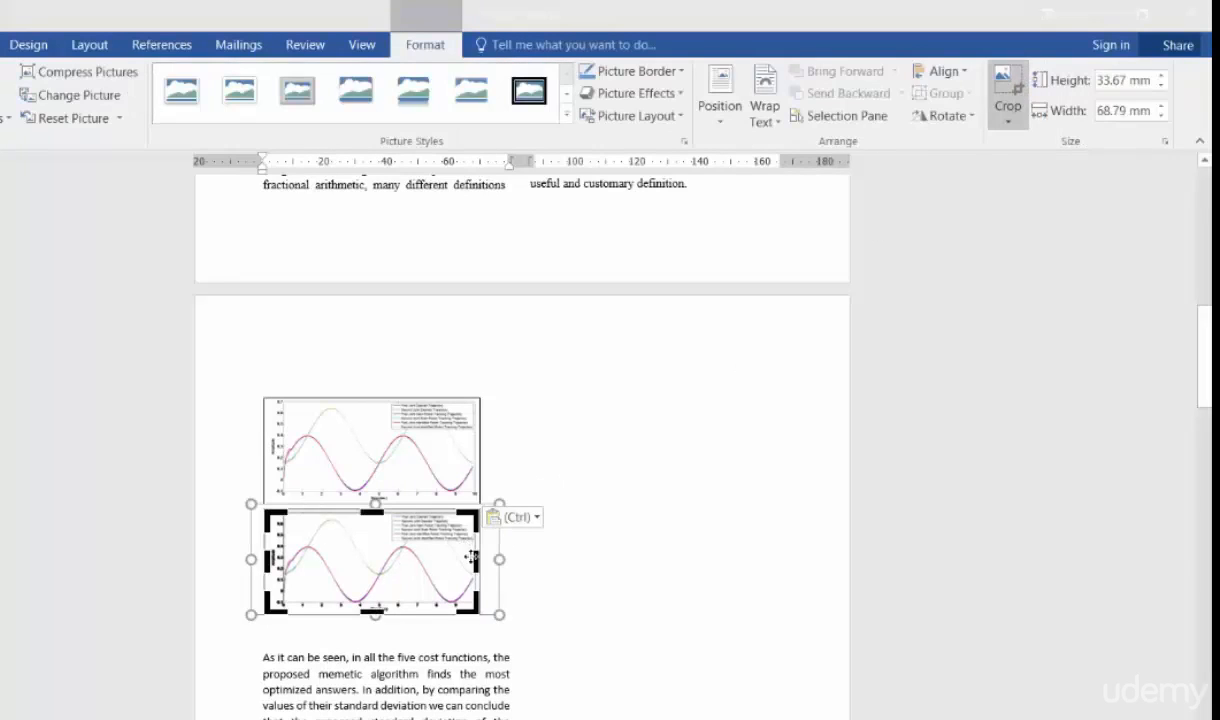
left_click_drag(476, 560, 284, 563)
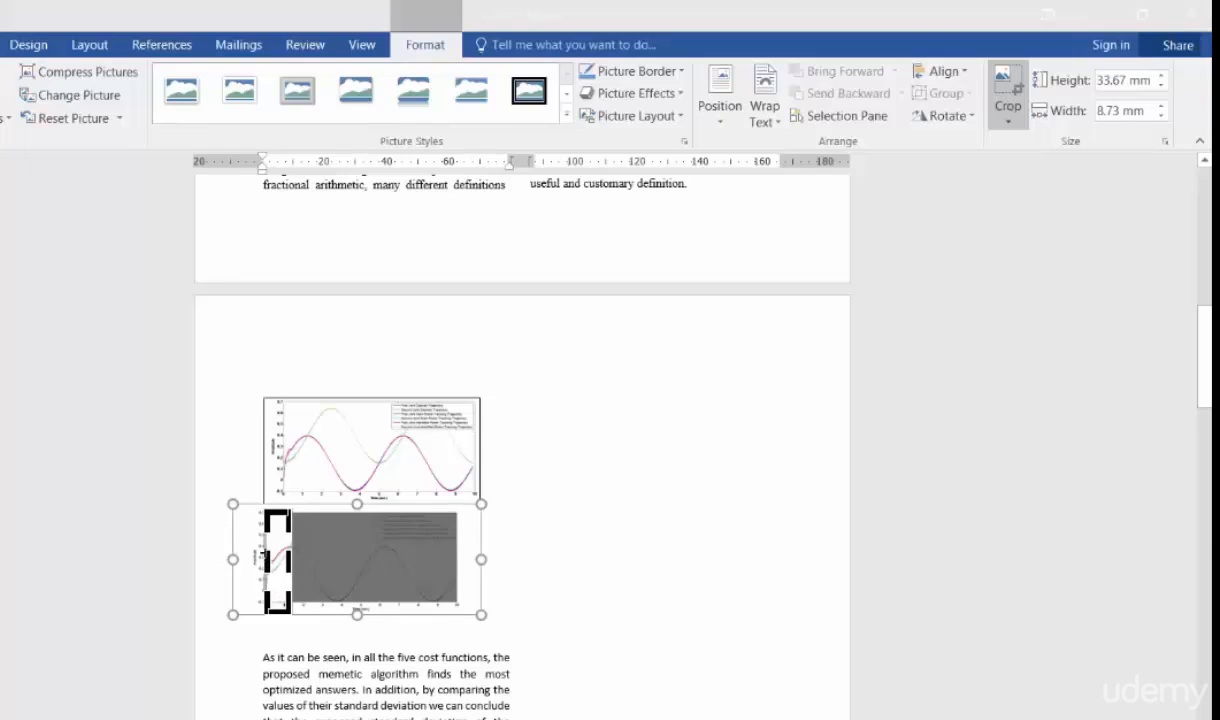
left_click_drag(267, 513, 285, 559)
left_click(384, 508)
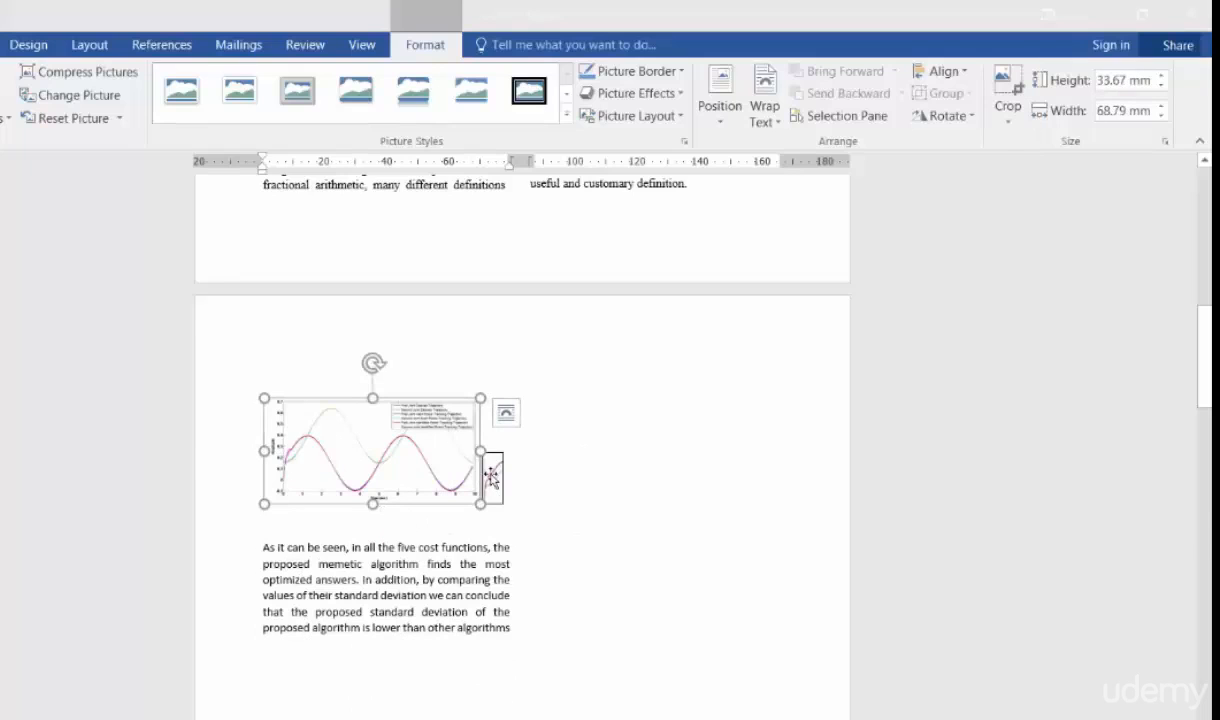
- Enlarge the small cropped detail picture to about 28.2 mm high and 11.1 mm wide
left_click(492, 478)
left_click_drag(492, 478, 517, 524)
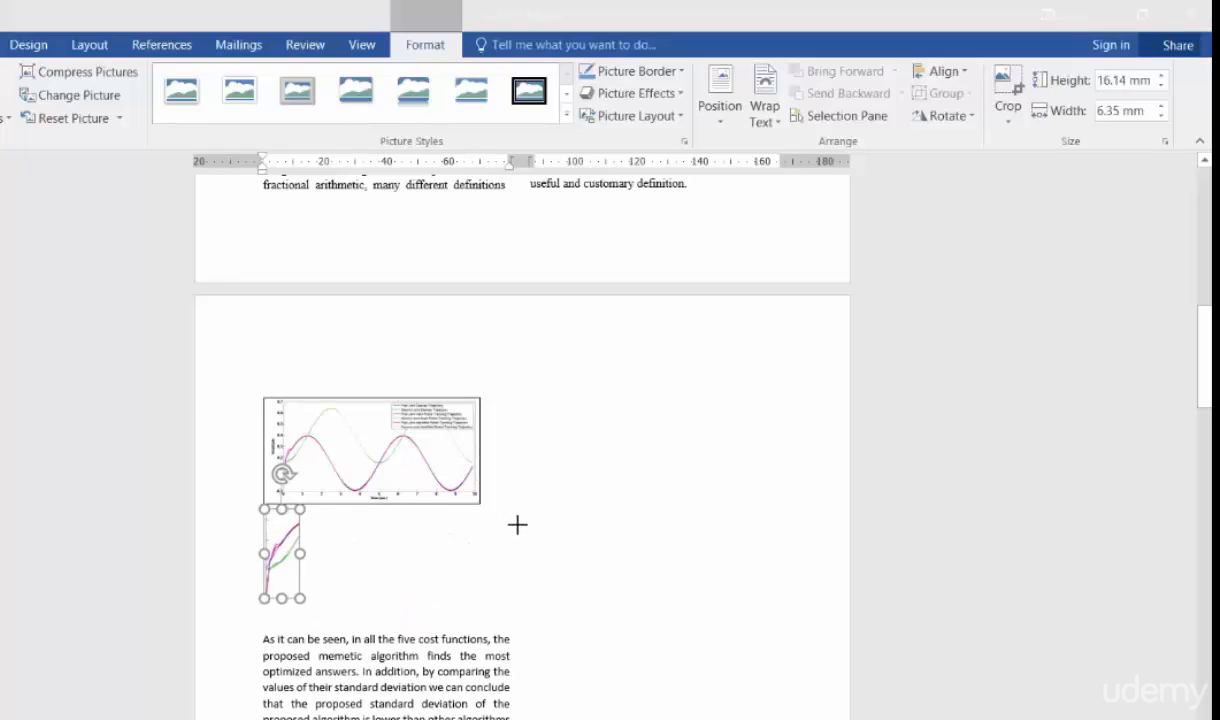
left_click(348, 600)
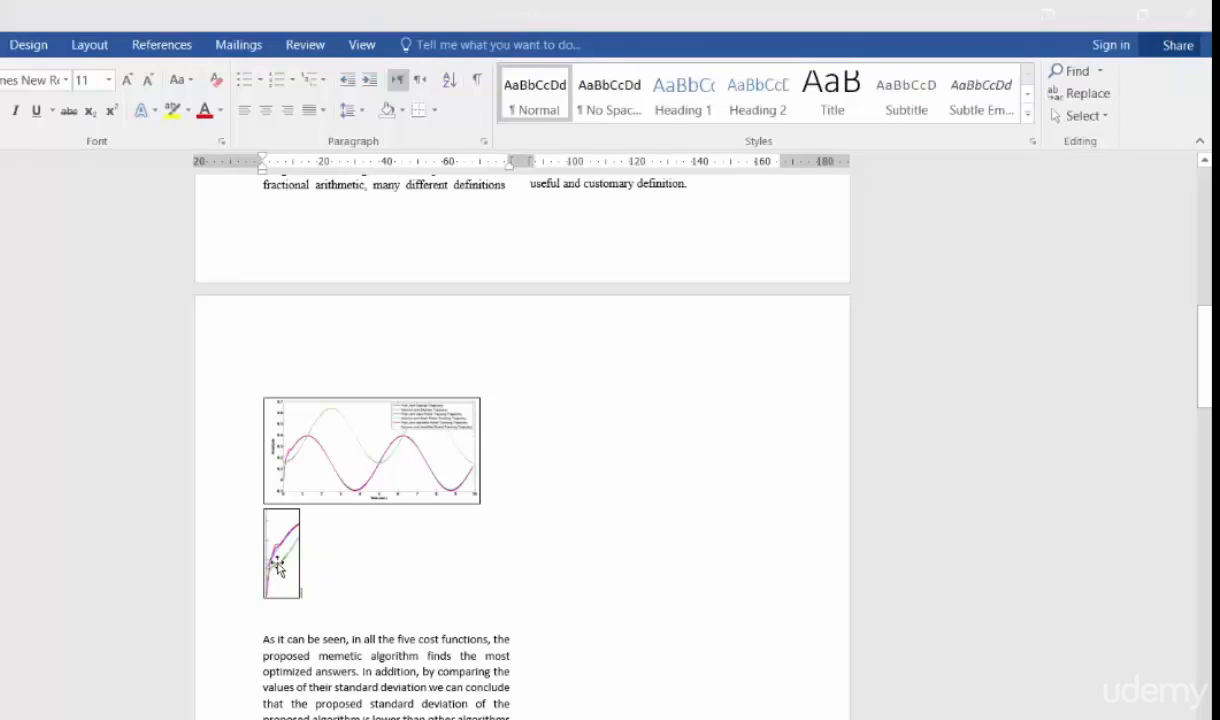
- Set the detail picture's text wrapping to In Front of Text and move it over the right part of the chart
left_click(279, 567)
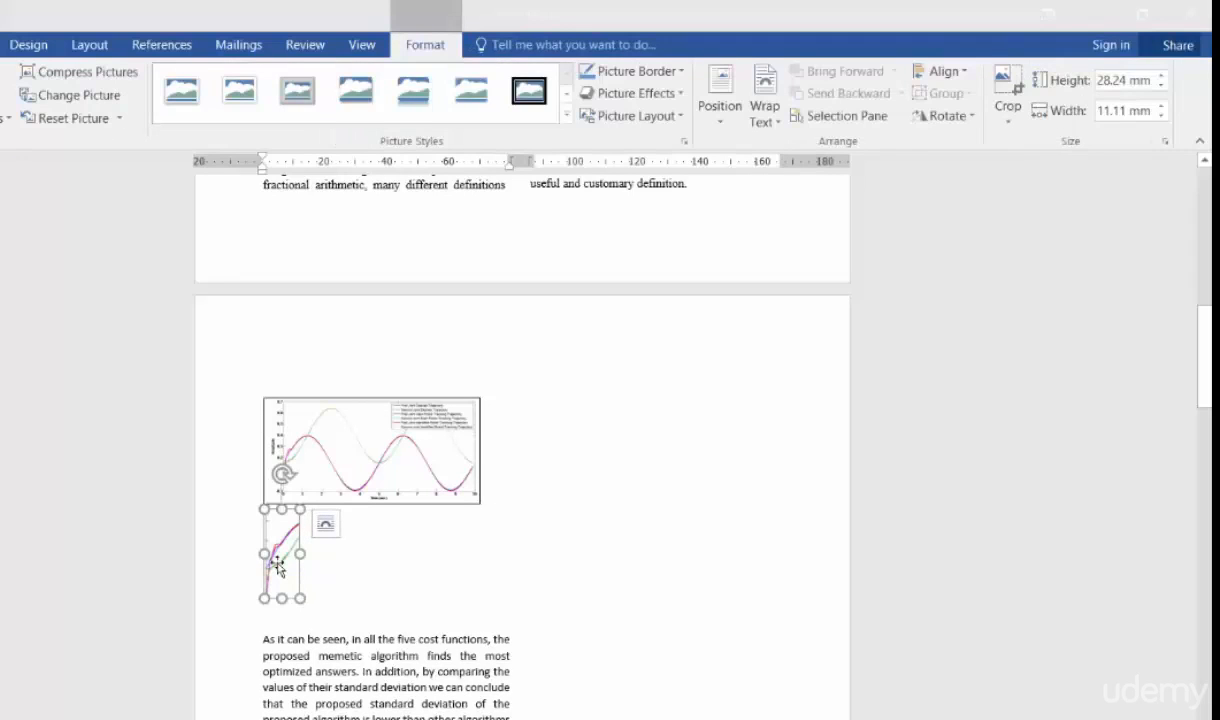
left_click(762, 112)
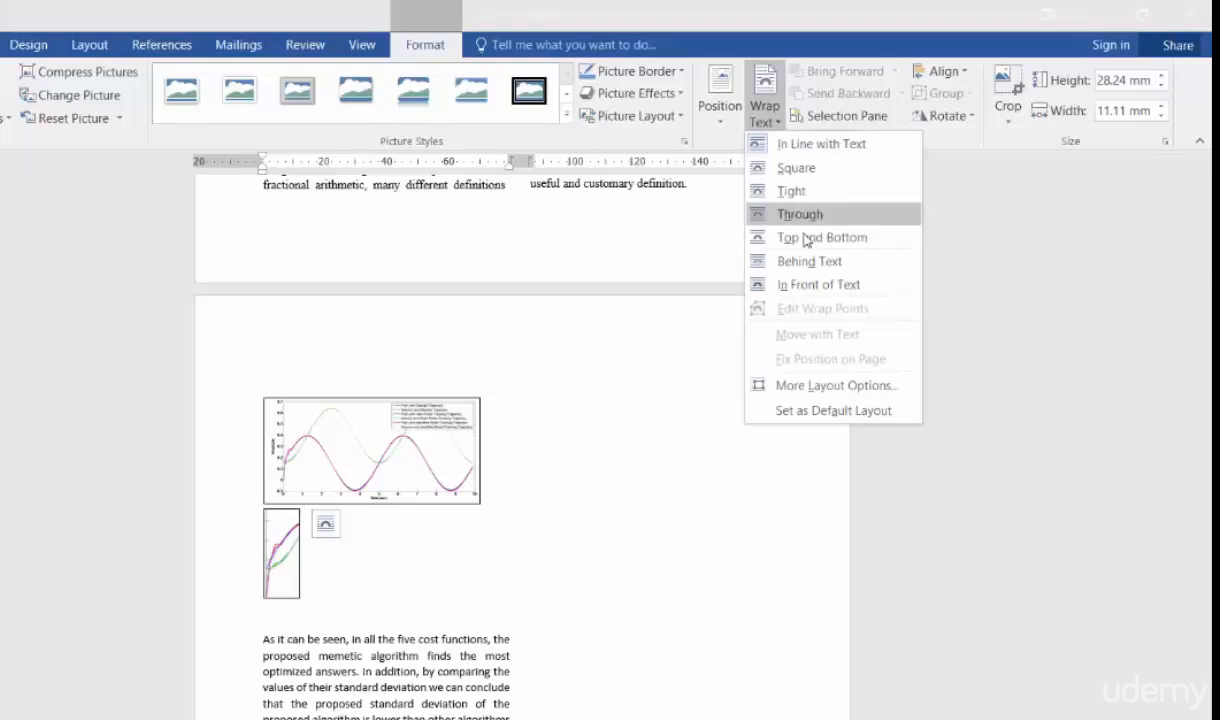
left_click(889, 285)
left_click_drag(305, 538, 449, 422)
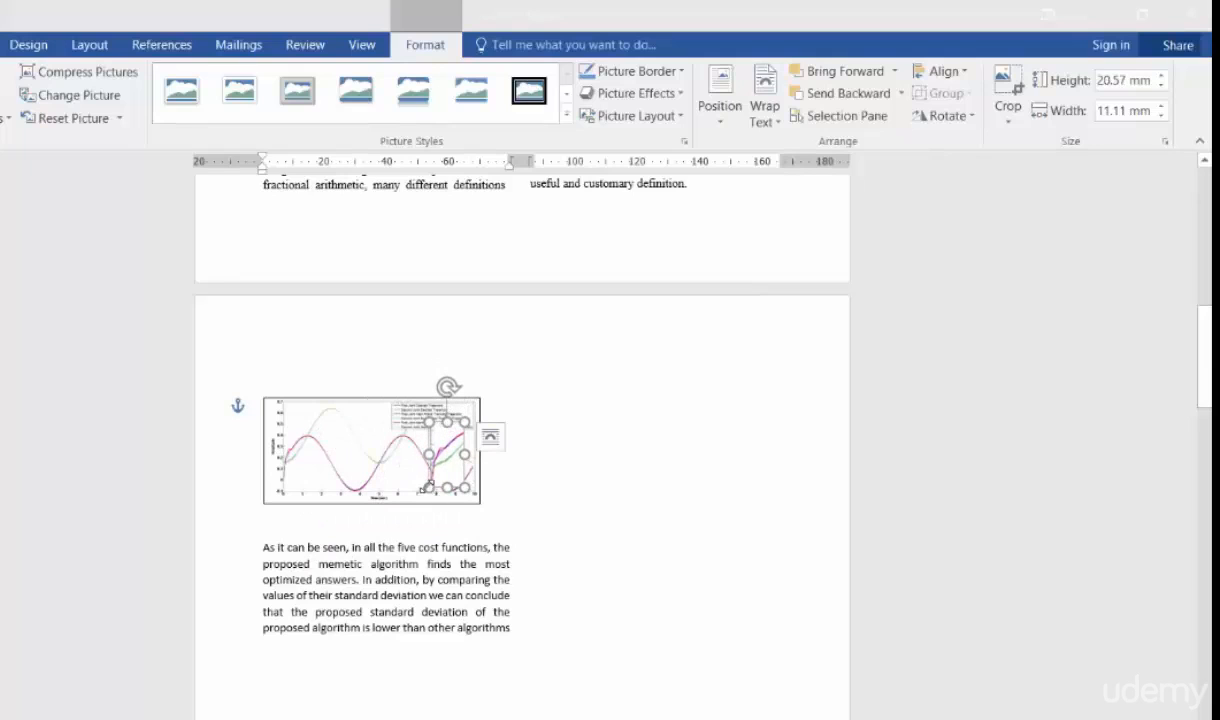
- Resize the detail picture to about 21.1 mm high and 13 mm wide and nudge it into place below the chart legend
left_click_drag(428, 488, 441, 432)
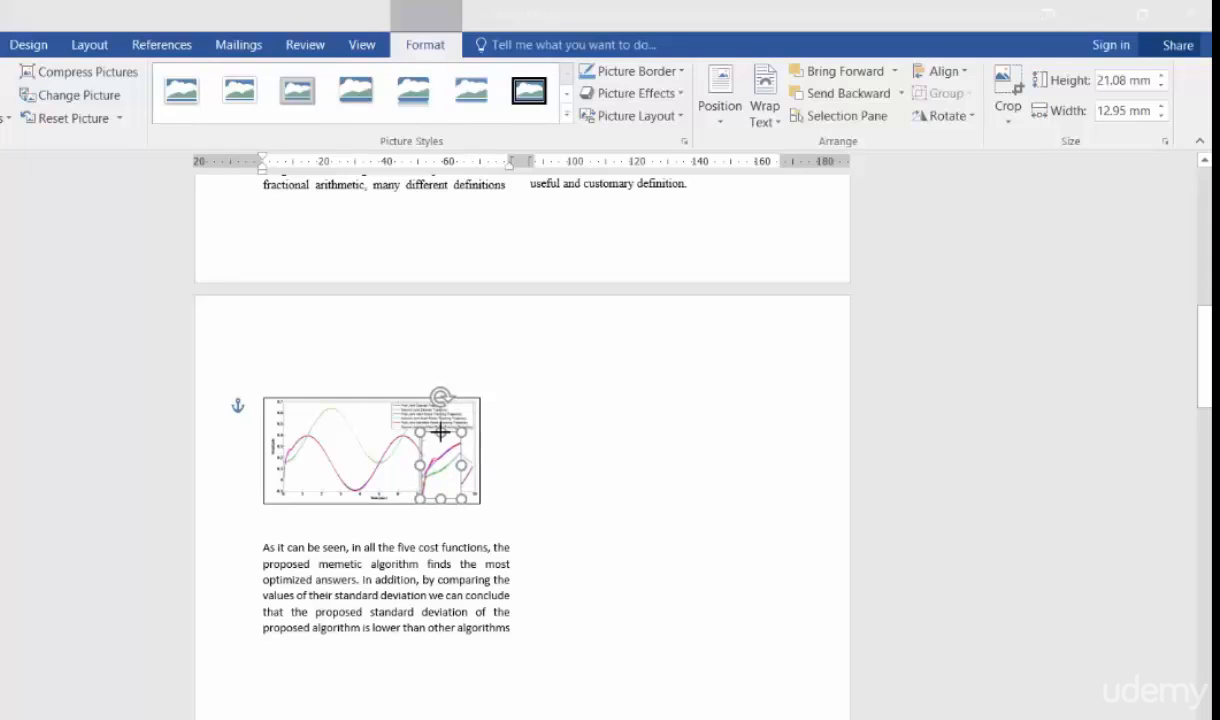
key("Left")
key("Up")
key("Up")
key("Up")
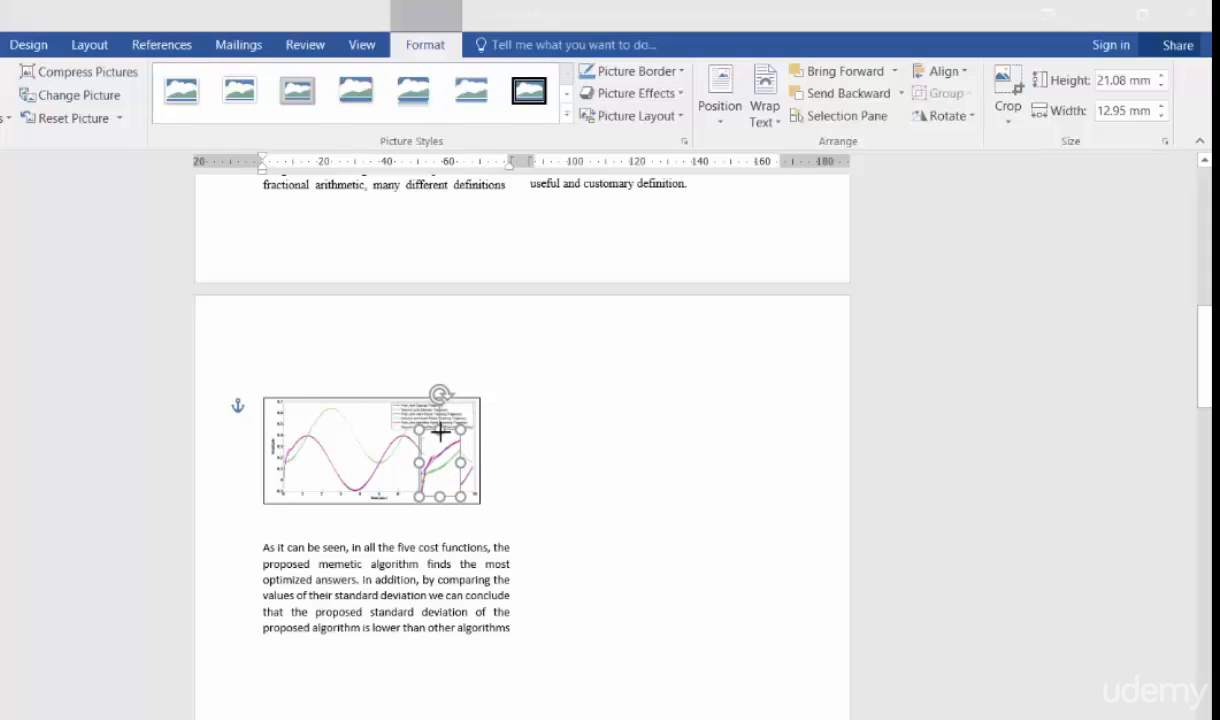
key("Right")
key("Up")
key("Up")
key("Right")
key("Up")
key("Up")
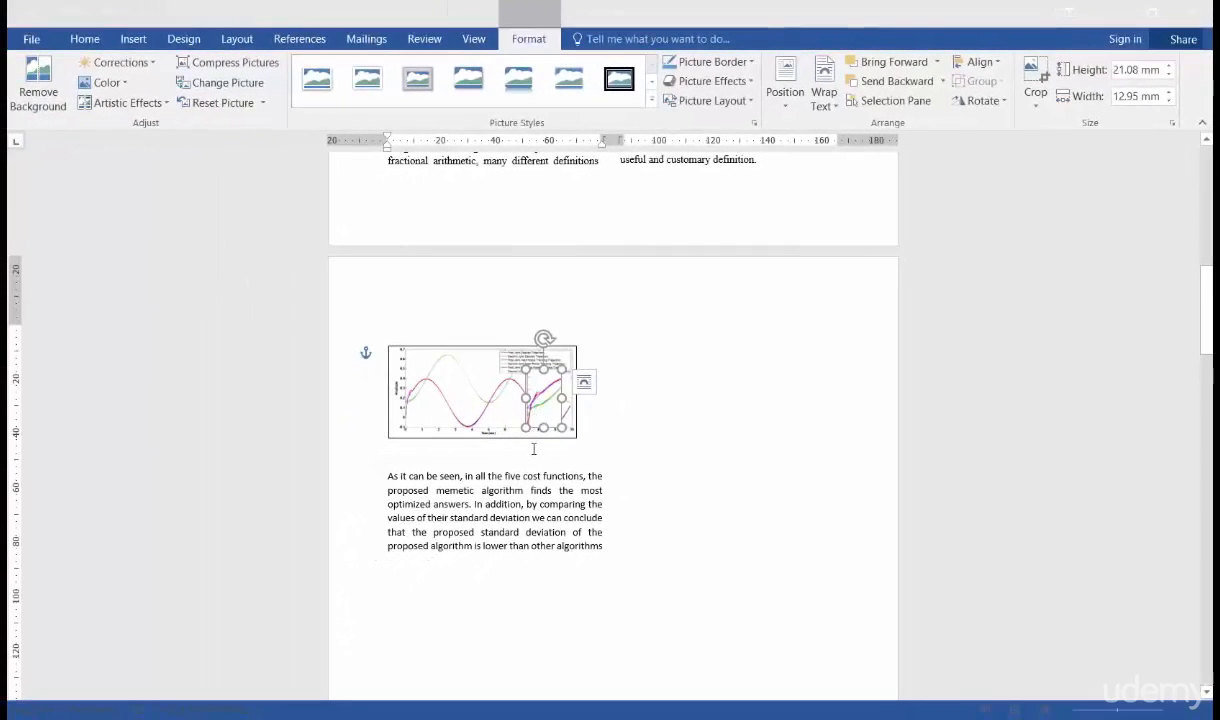
- Draw an oval shape around the starting section of the curves at the chart's left end
left_click(534, 449)
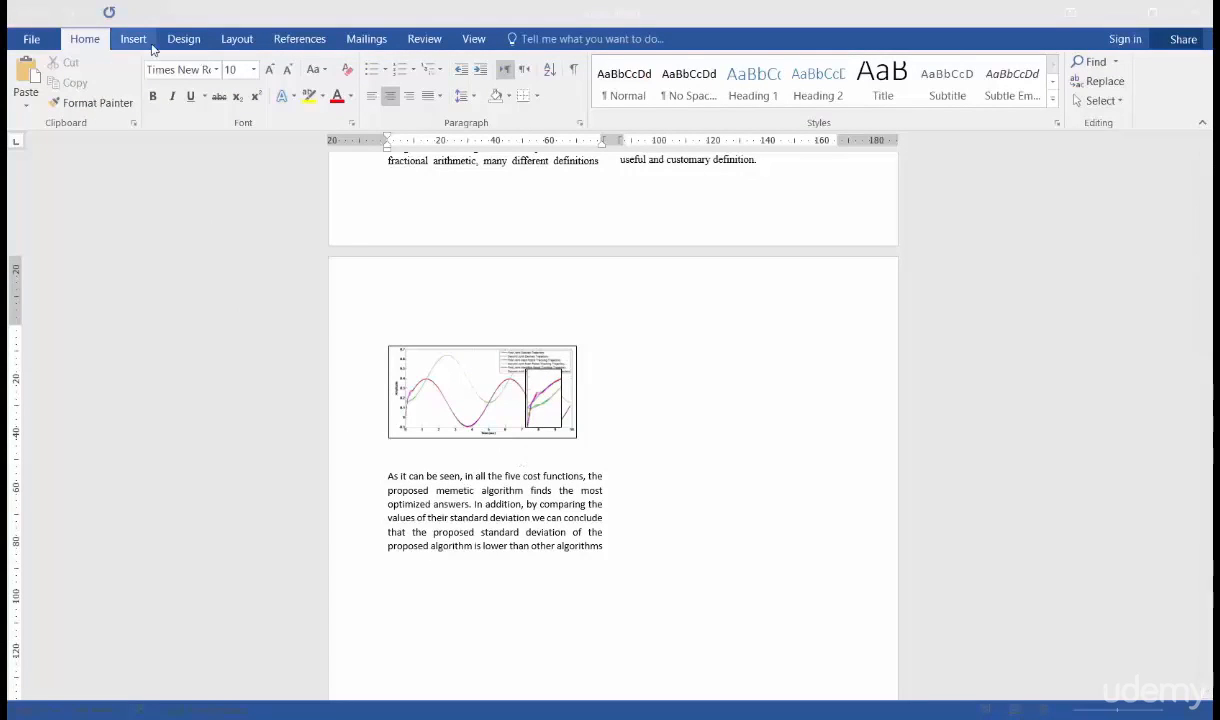
left_click(136, 38)
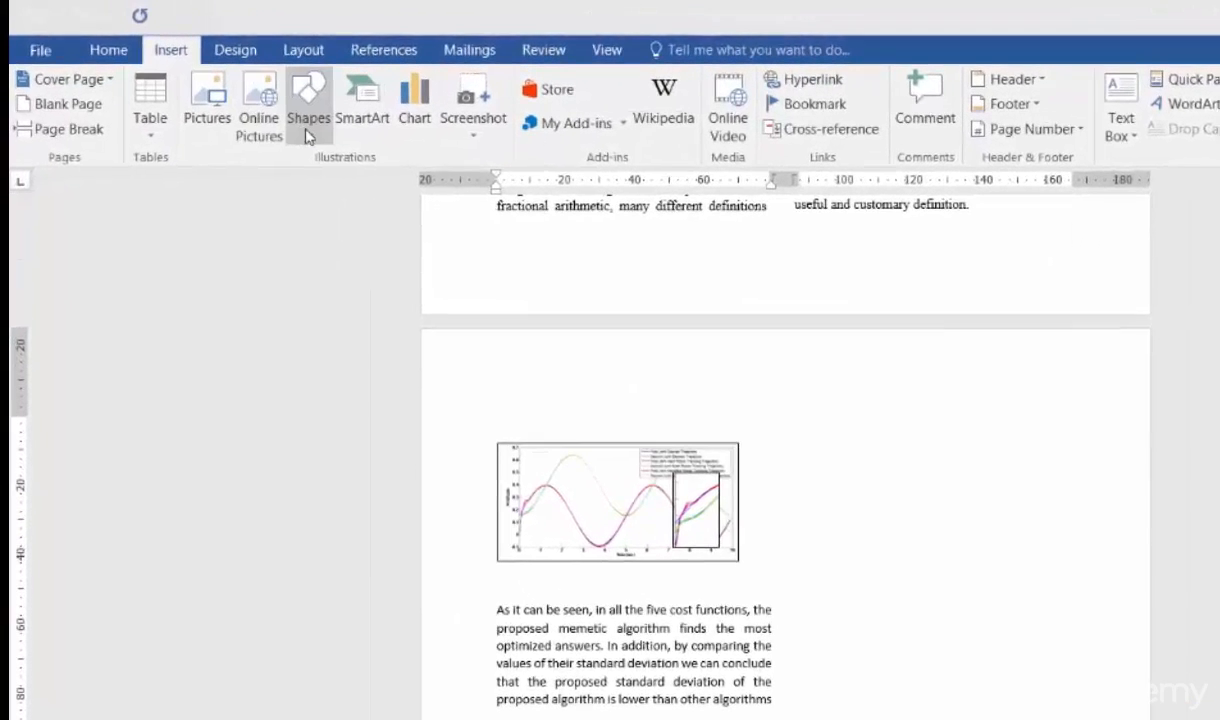
left_click(308, 135)
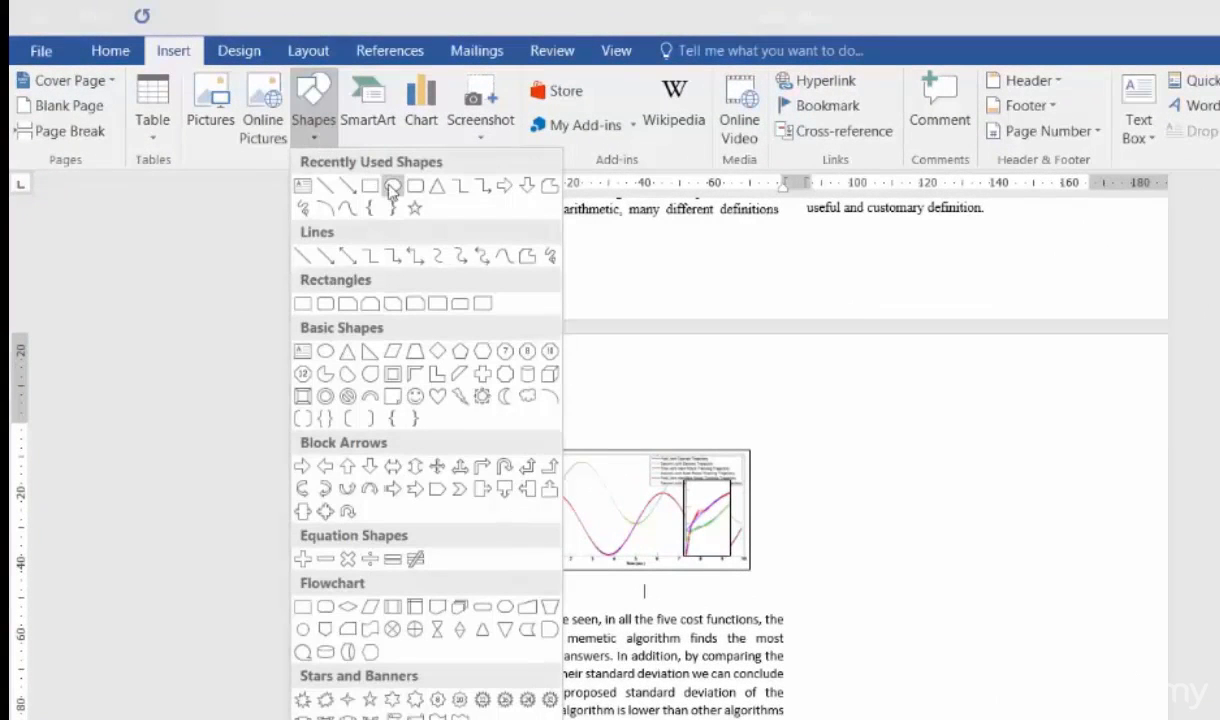
left_click(391, 187)
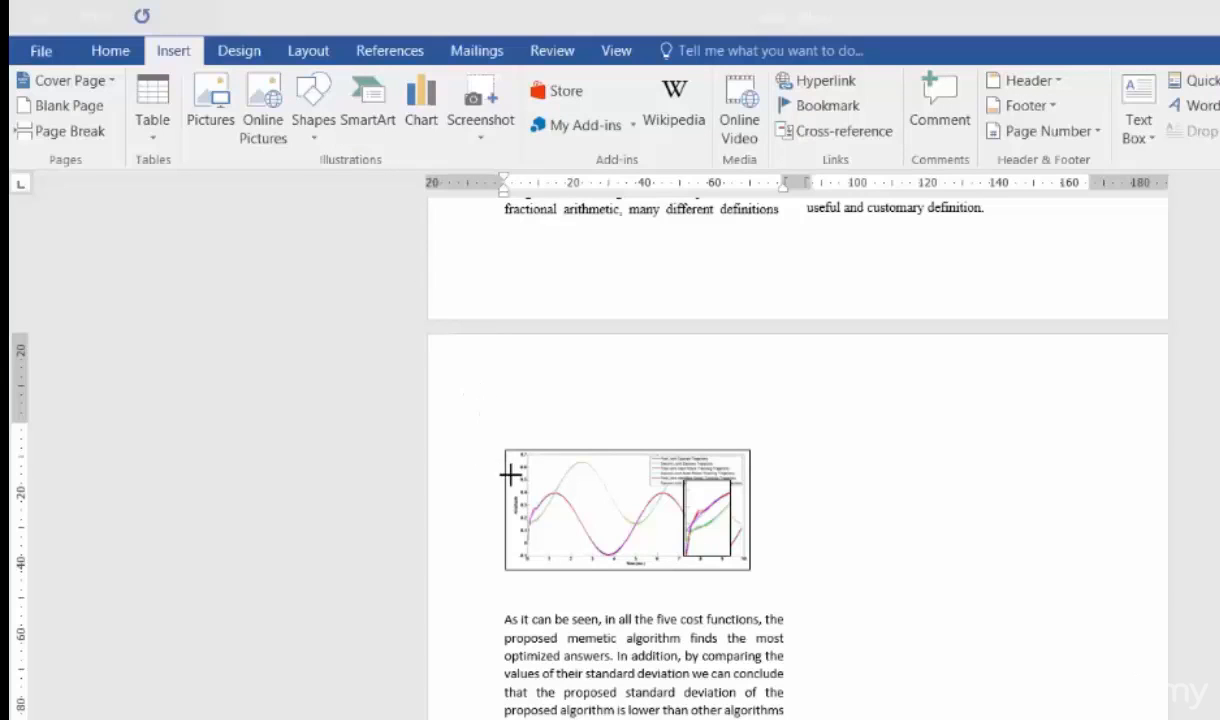
left_click_drag(510, 477, 558, 538)
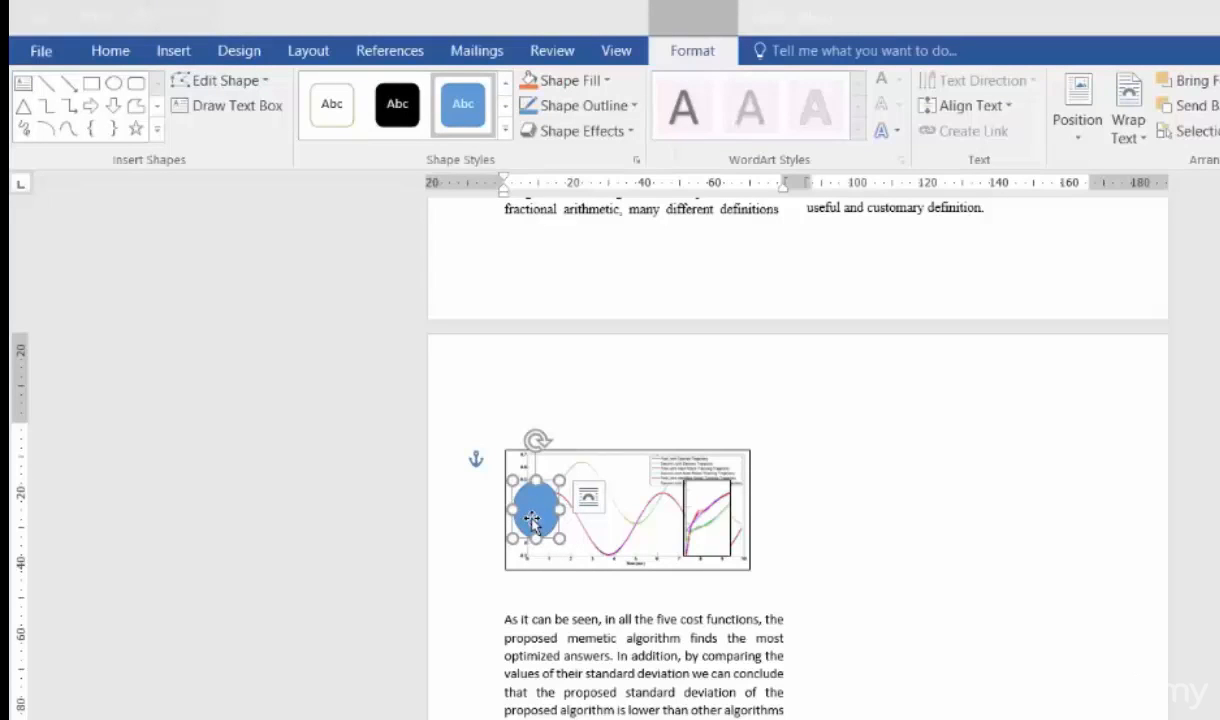
- Give the oval No Fill and a standard Red outline
left_click(608, 86)
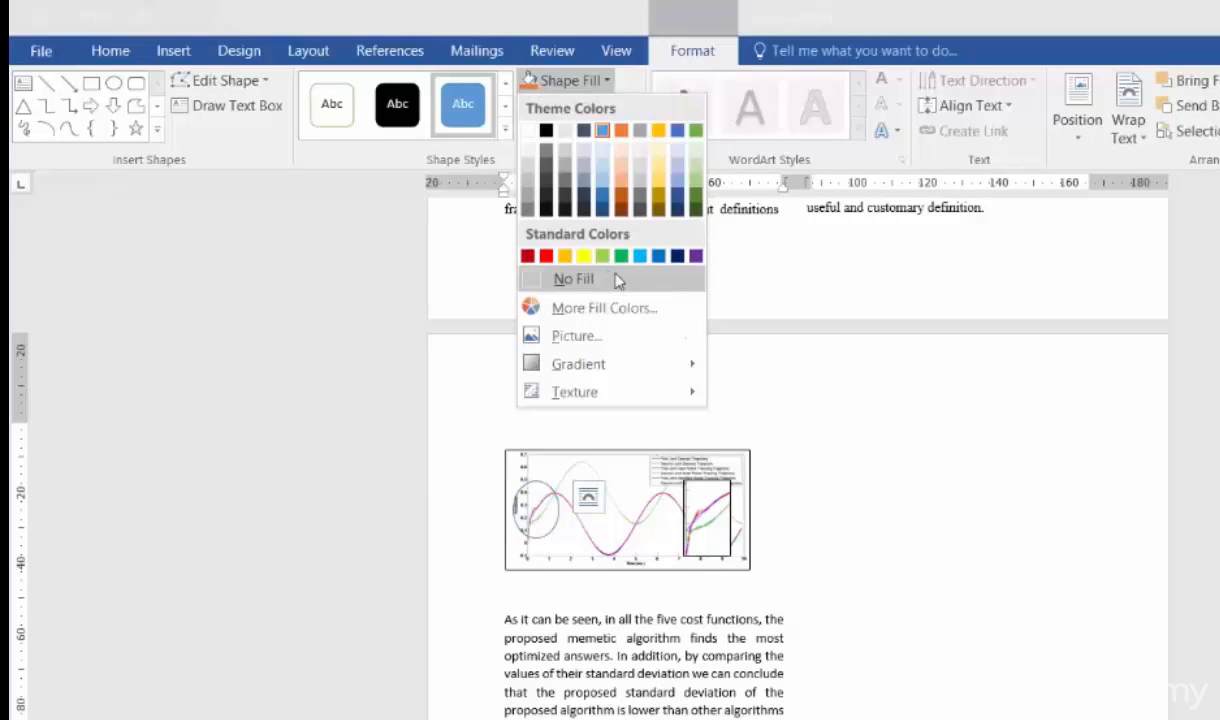
left_click(617, 281)
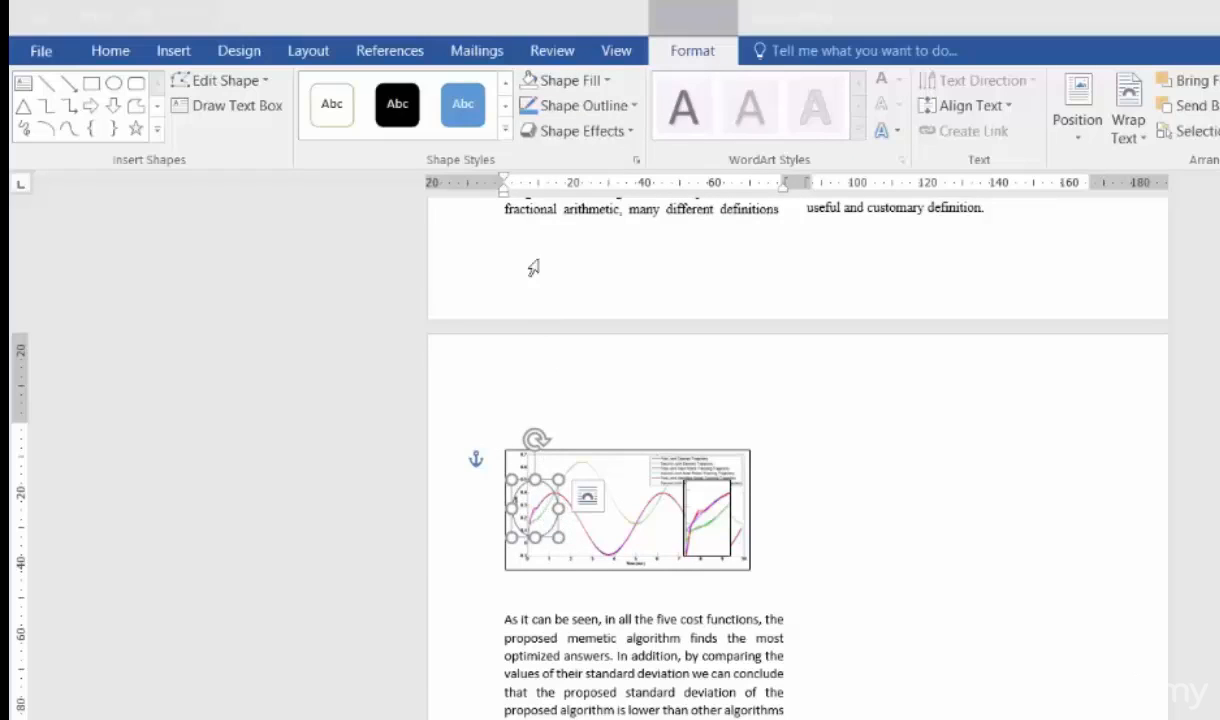
left_click(634, 106)
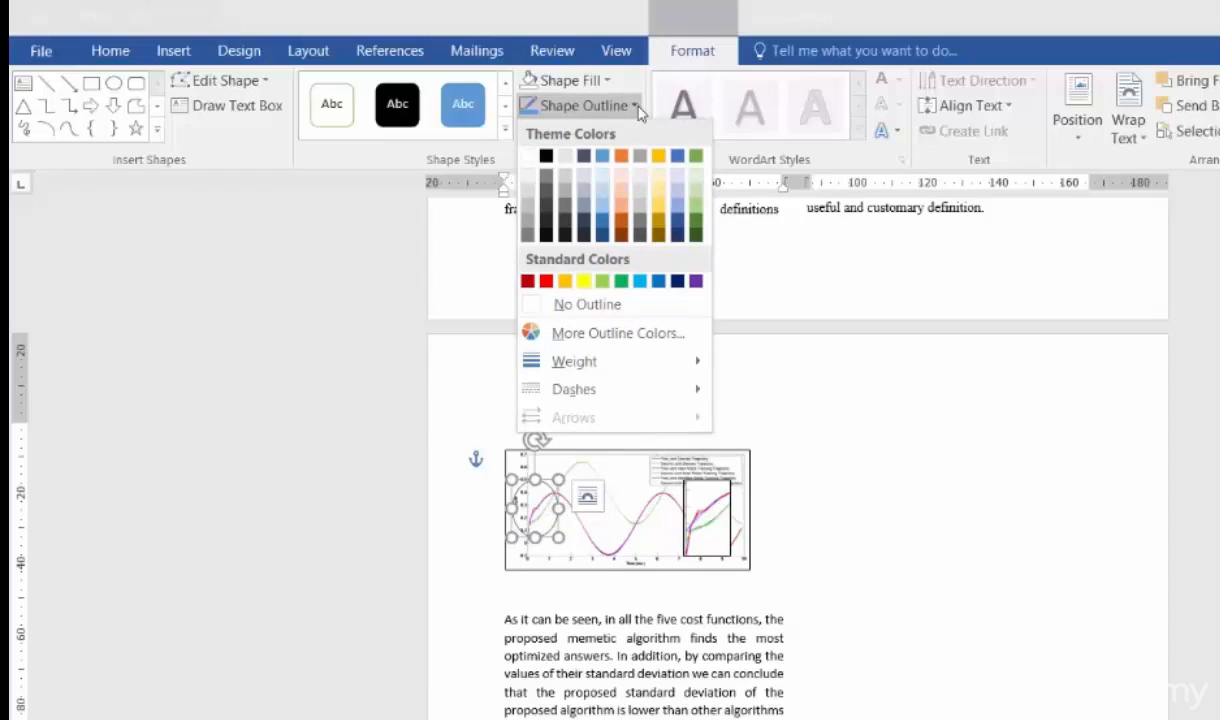
left_click(544, 281)
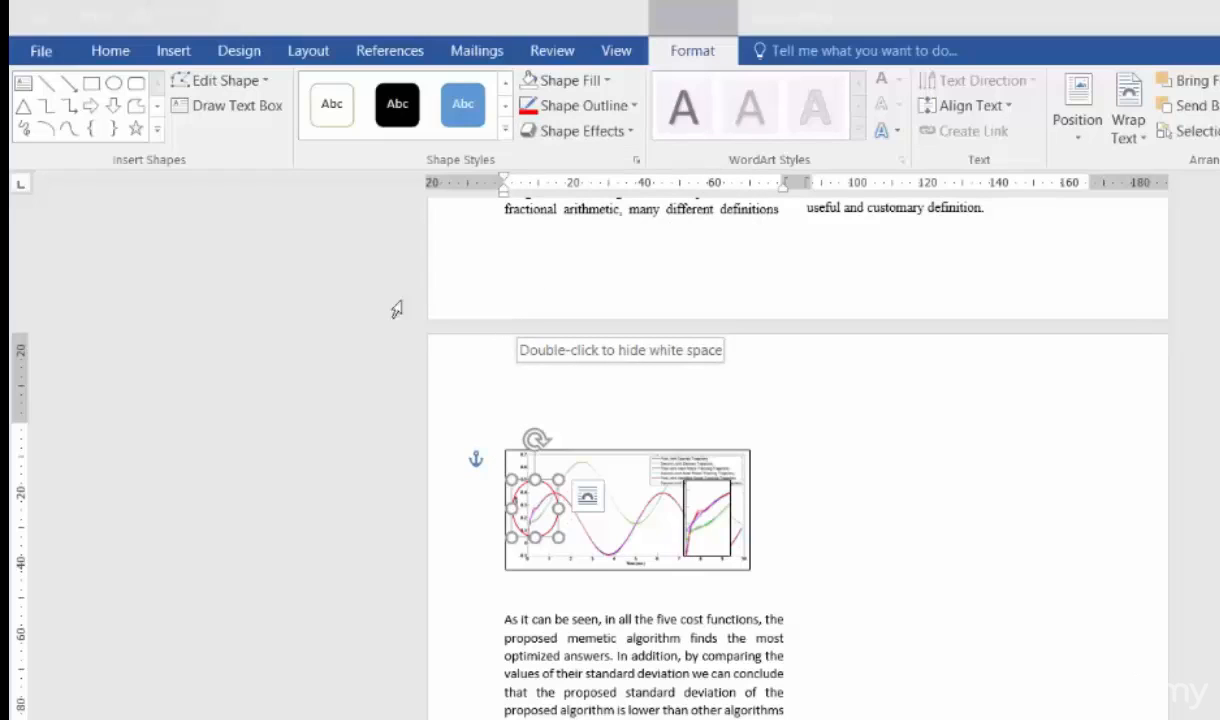
- Draw an arrow from the oval's right edge to the detail picture and set its outline to standard Red
left_click(172, 52)
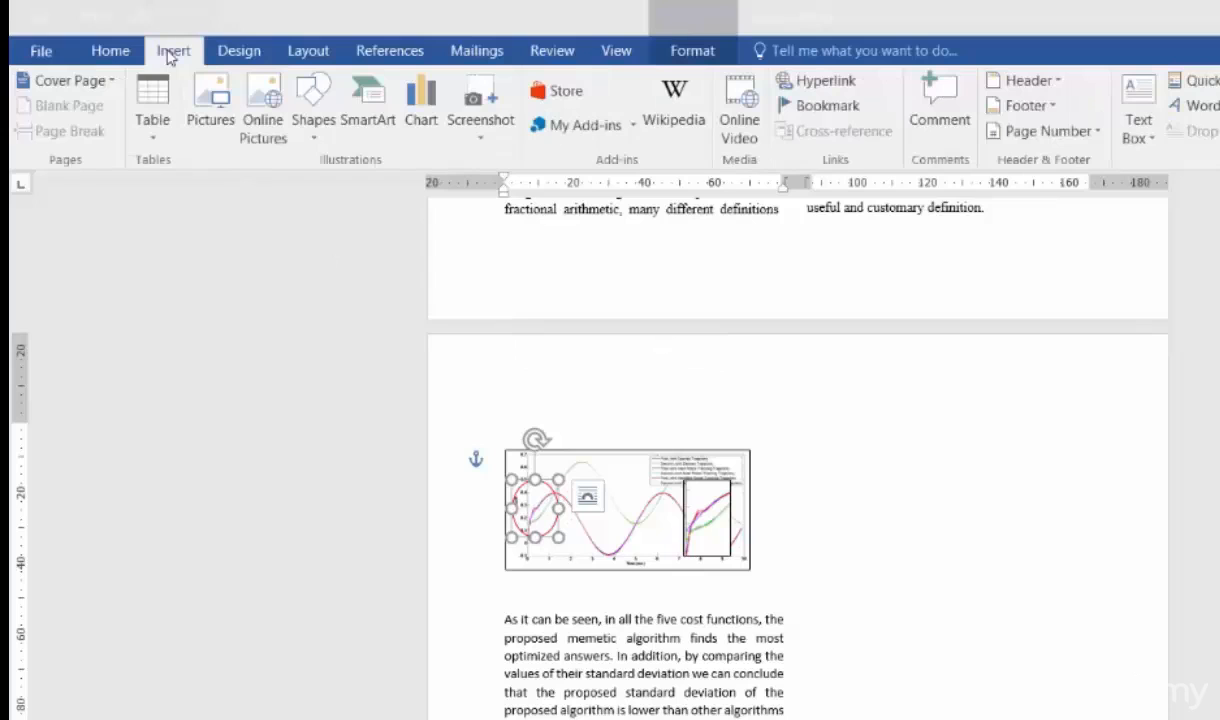
left_click(323, 141)
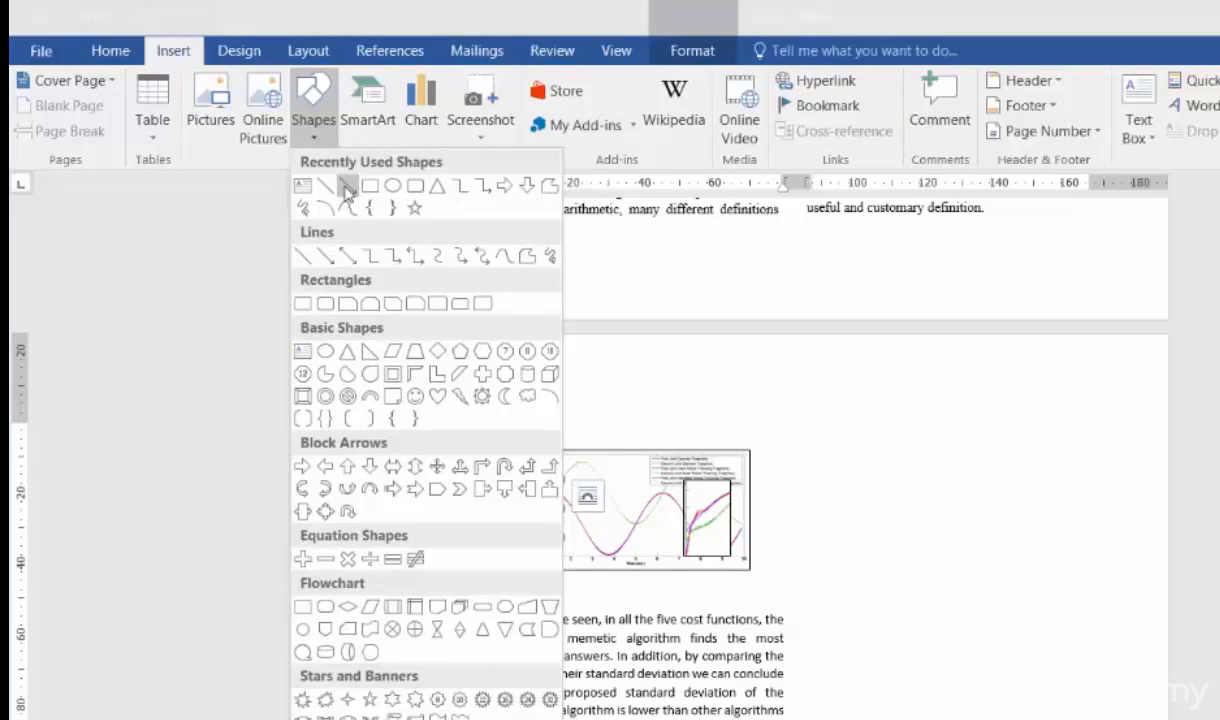
left_click(348, 191)
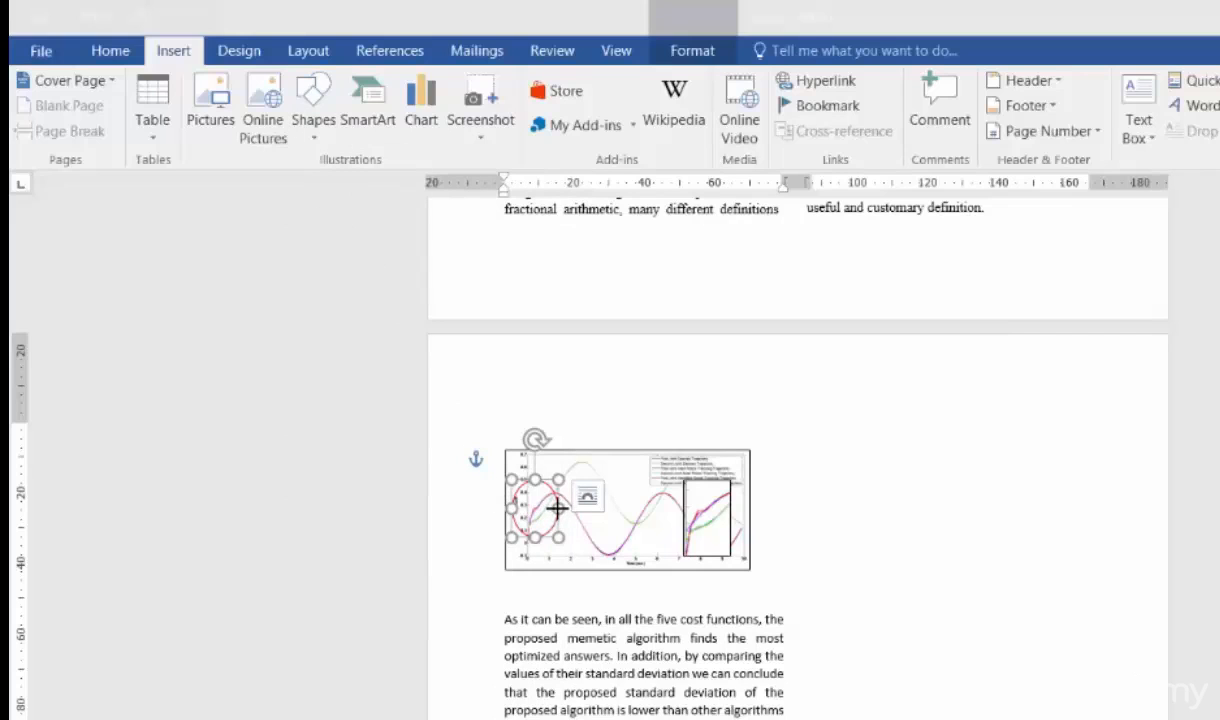
mouse_move(556, 508)
left_mouse_down()
mouse_move(643, 506)
mouse_move(677, 521)
left_mouse_up()
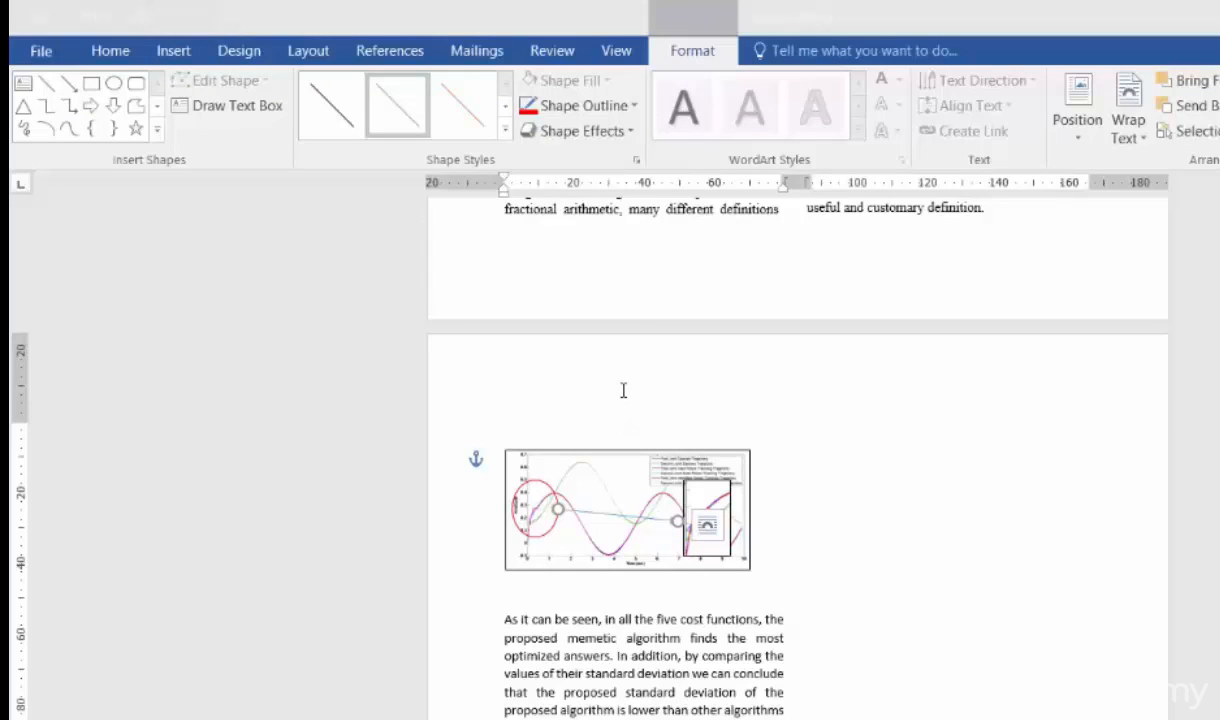
left_click(633, 106)
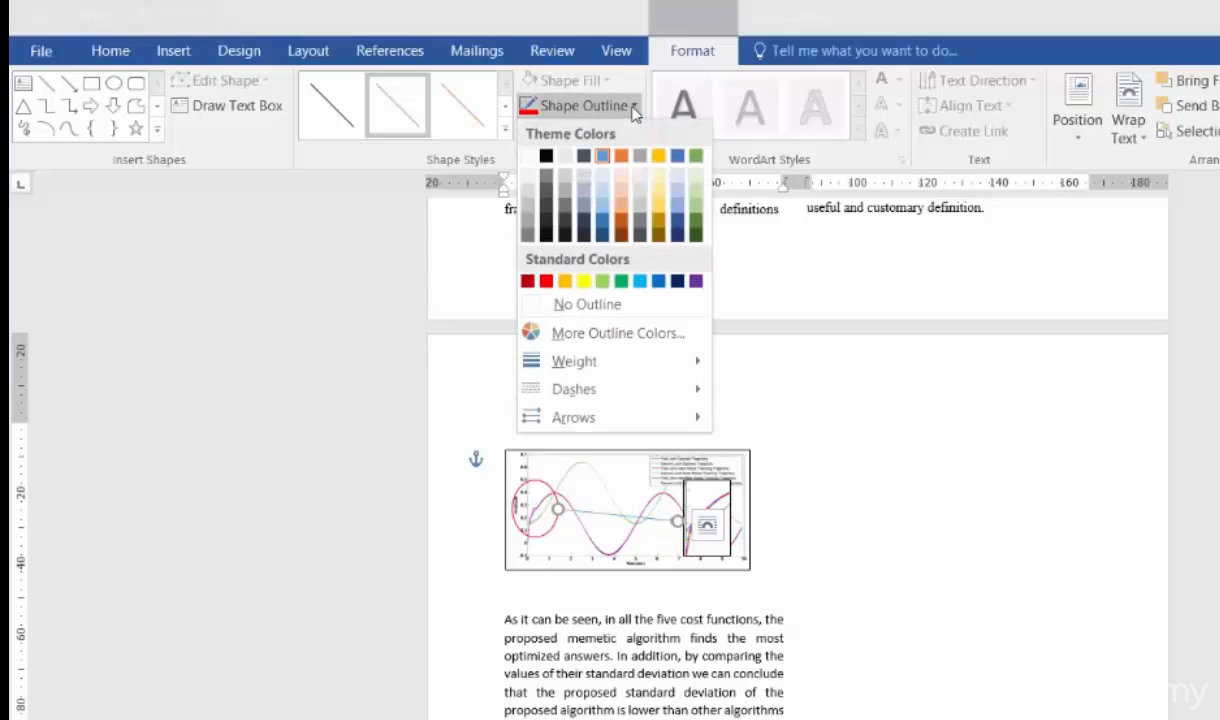
left_click(547, 282)
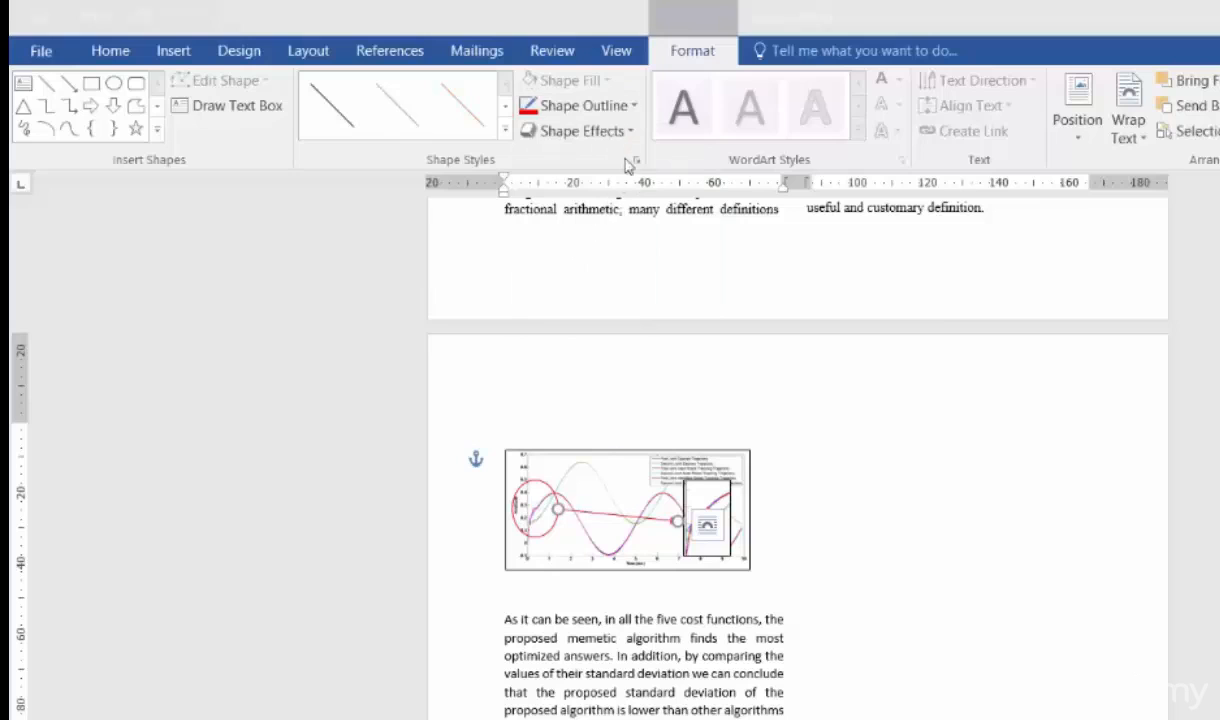
- Set the outline weight of the red arrow on the chart to 2¼ pt
left_click(633, 106)
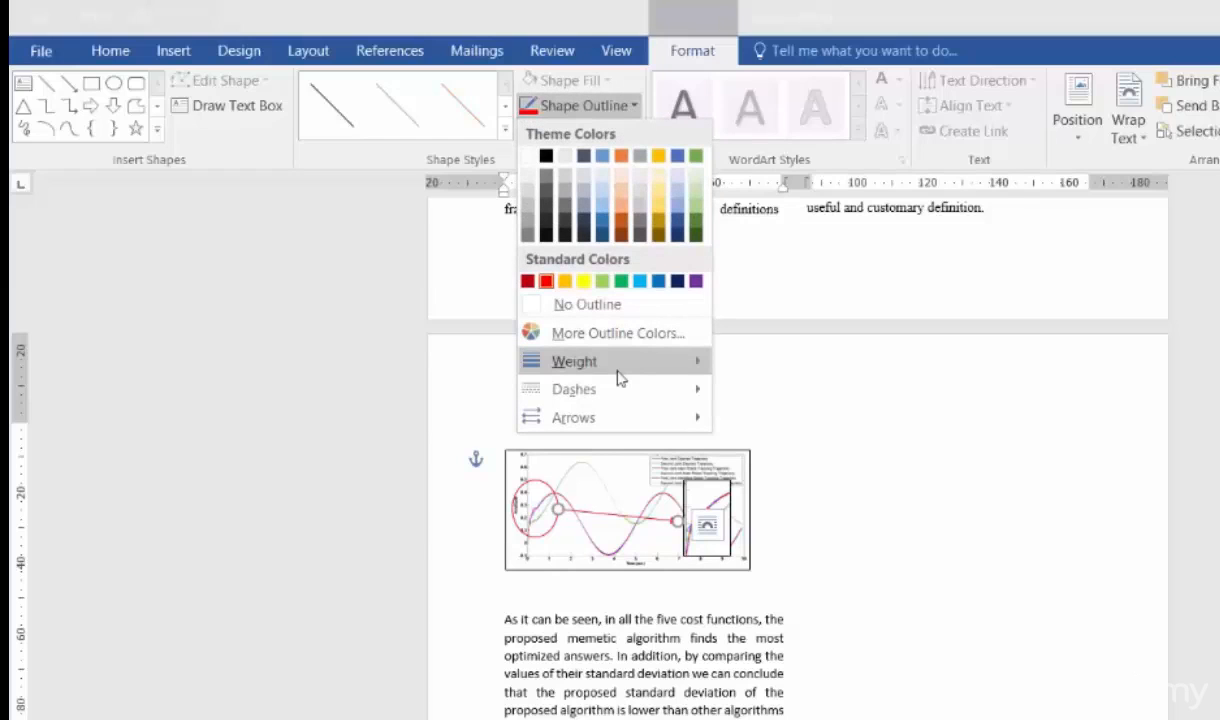
mouse_move(619, 373)
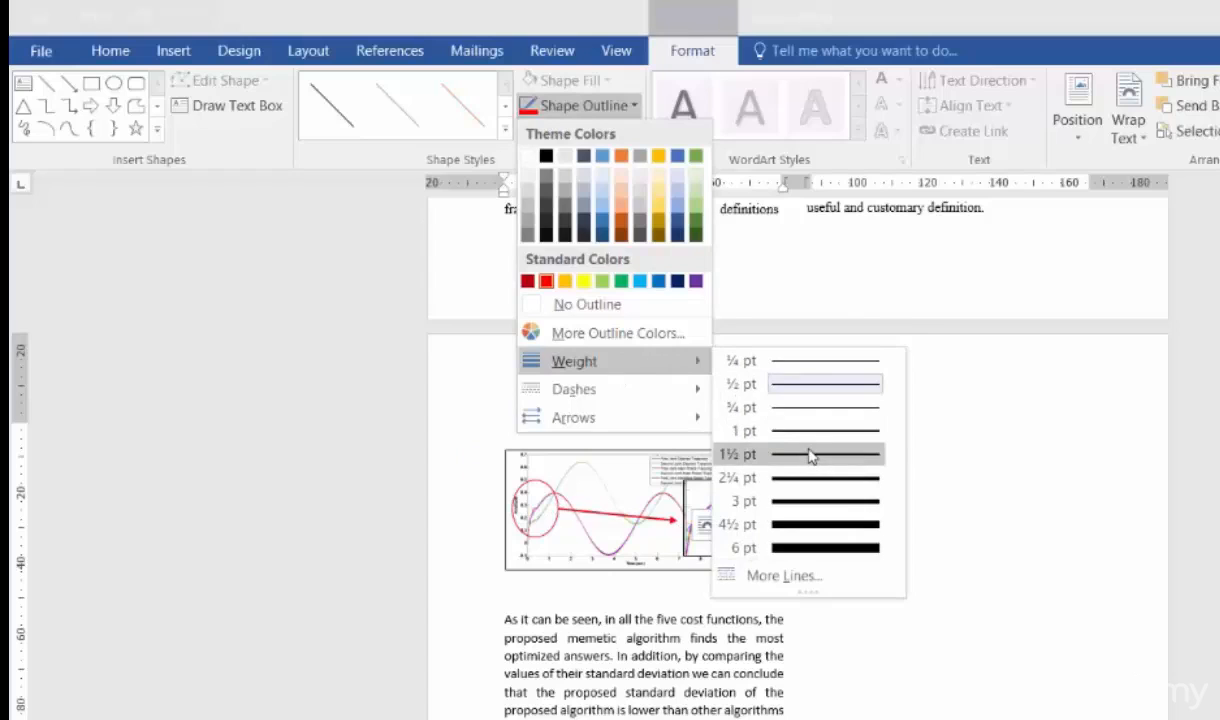
left_click(810, 455)
left_click(630, 106)
mouse_move(659, 372)
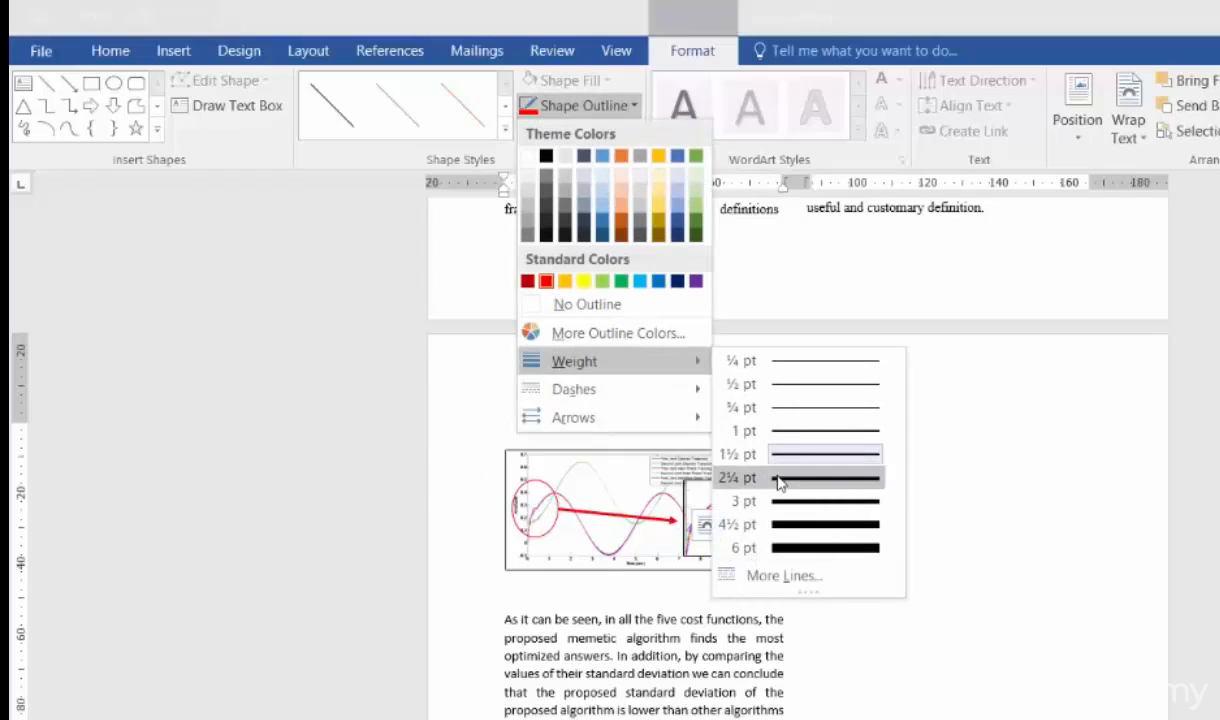
left_click(779, 480)
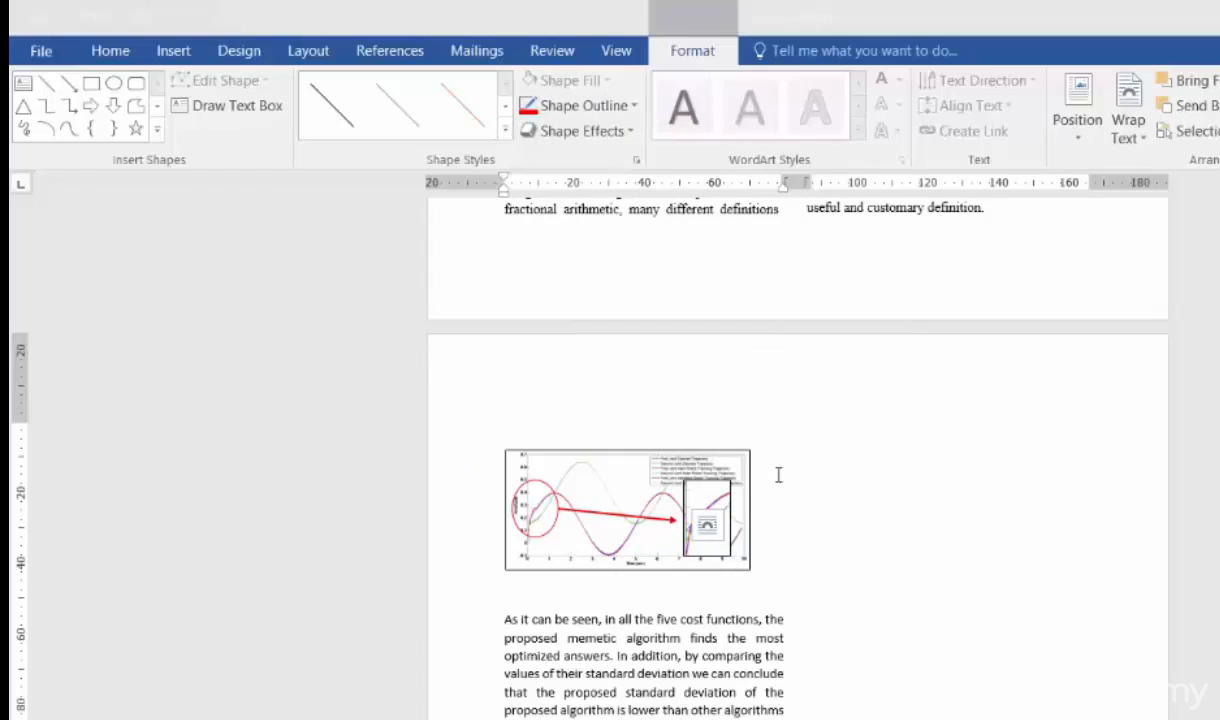
left_click(600, 514)
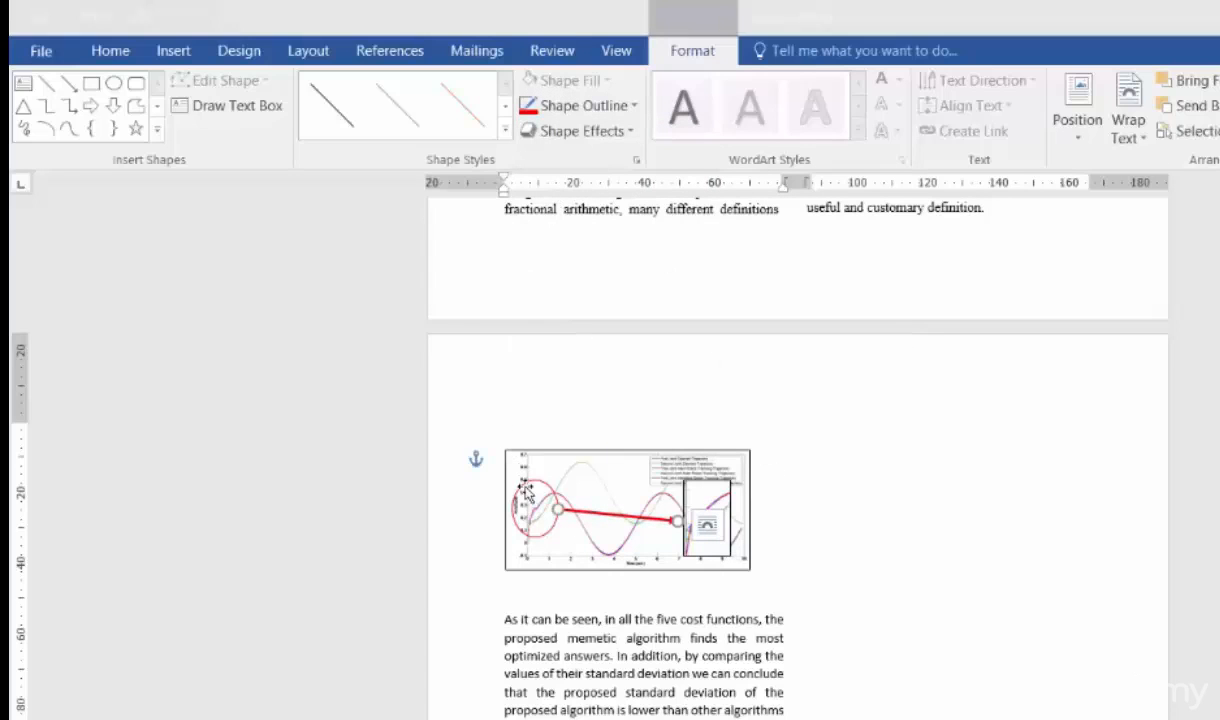
- Set the outline weight of the red oval around the curves' starting section to 1½ pt
left_click(527, 492)
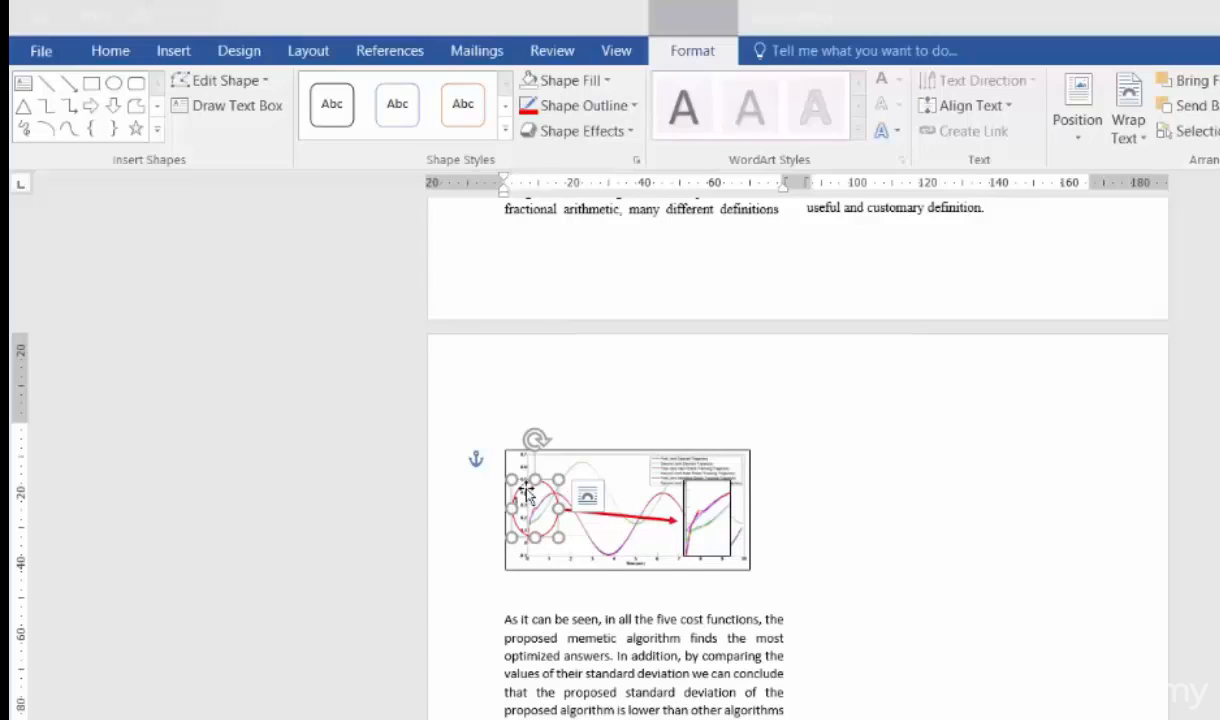
left_click(630, 110)
mouse_move(642, 361)
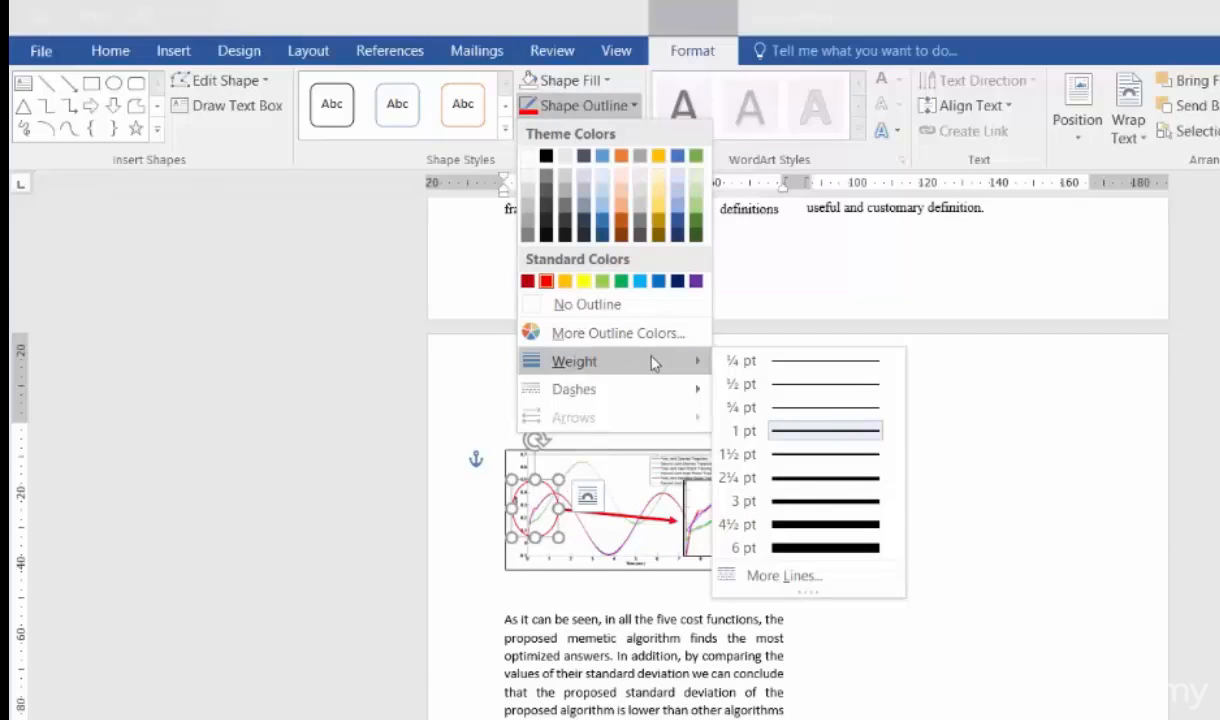
left_click(808, 462)
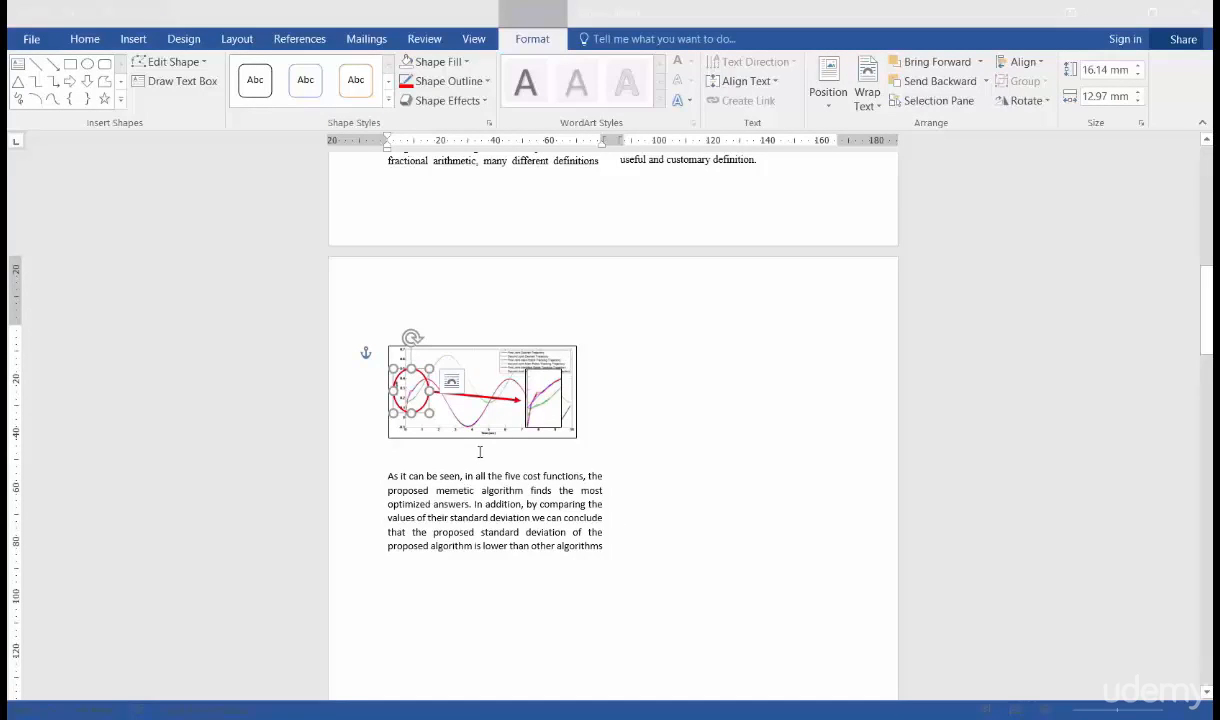
- Start a new caption on the empty line below the chart, using the Figure label
left_click(415, 451)
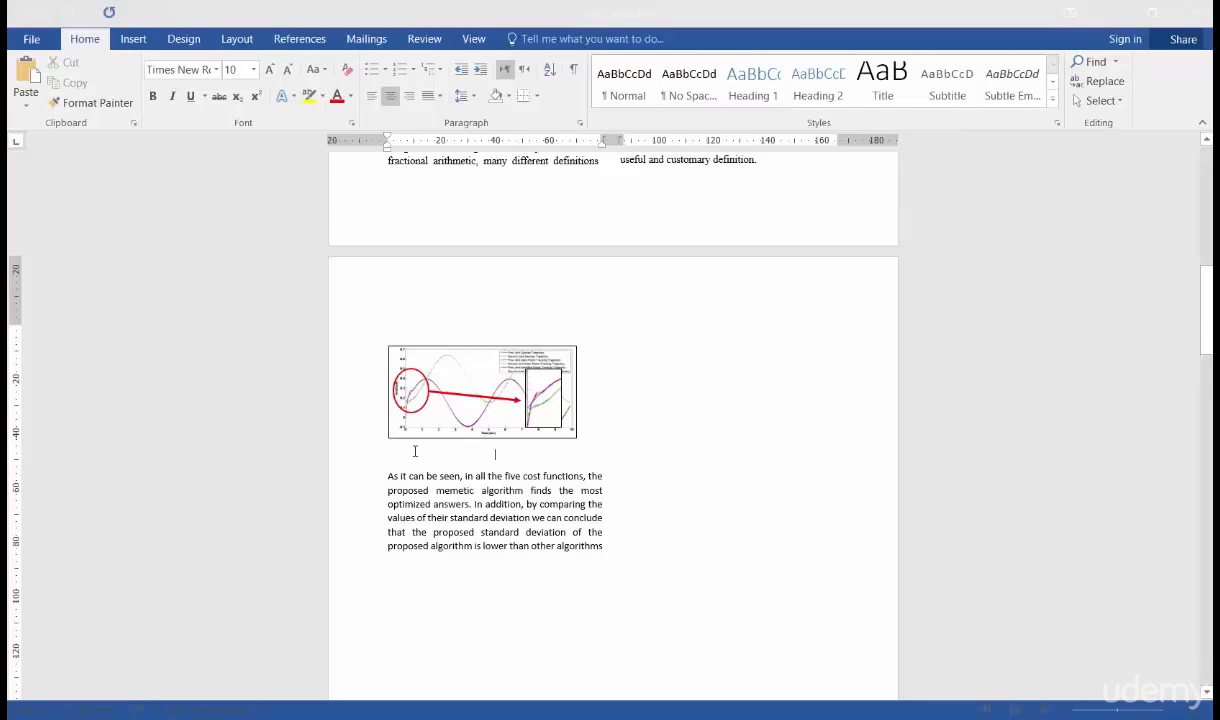
left_click(310, 42)
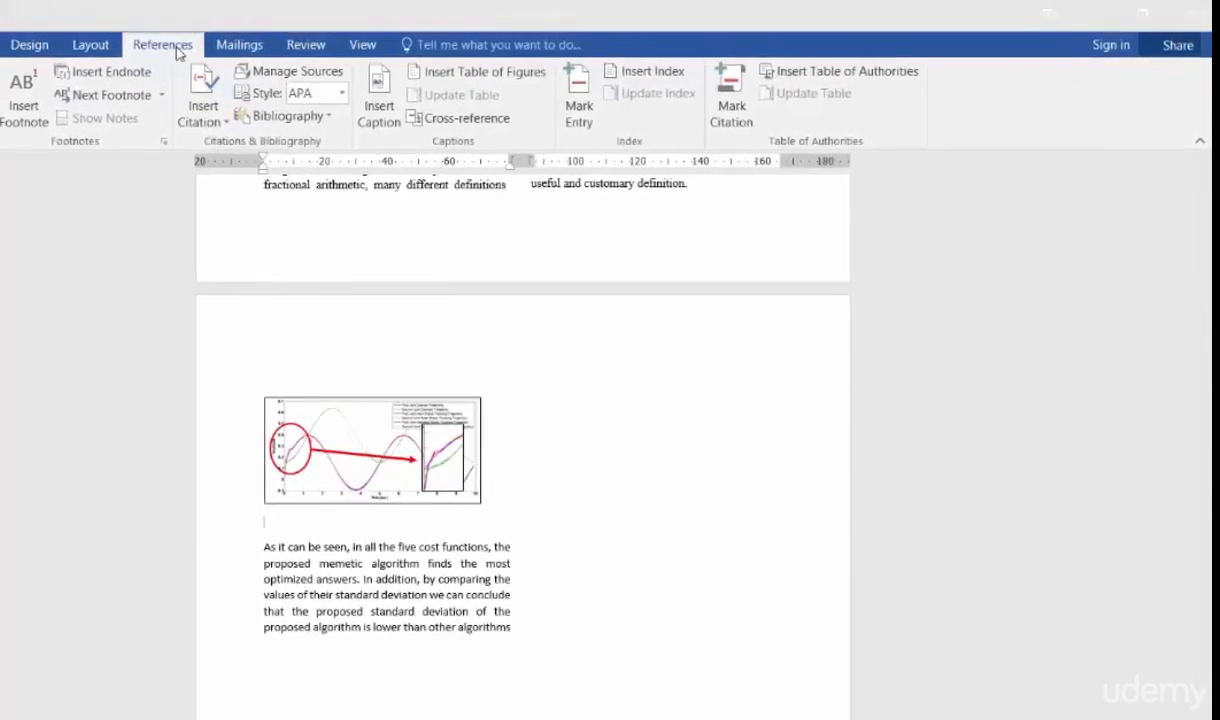
left_click(339, 110)
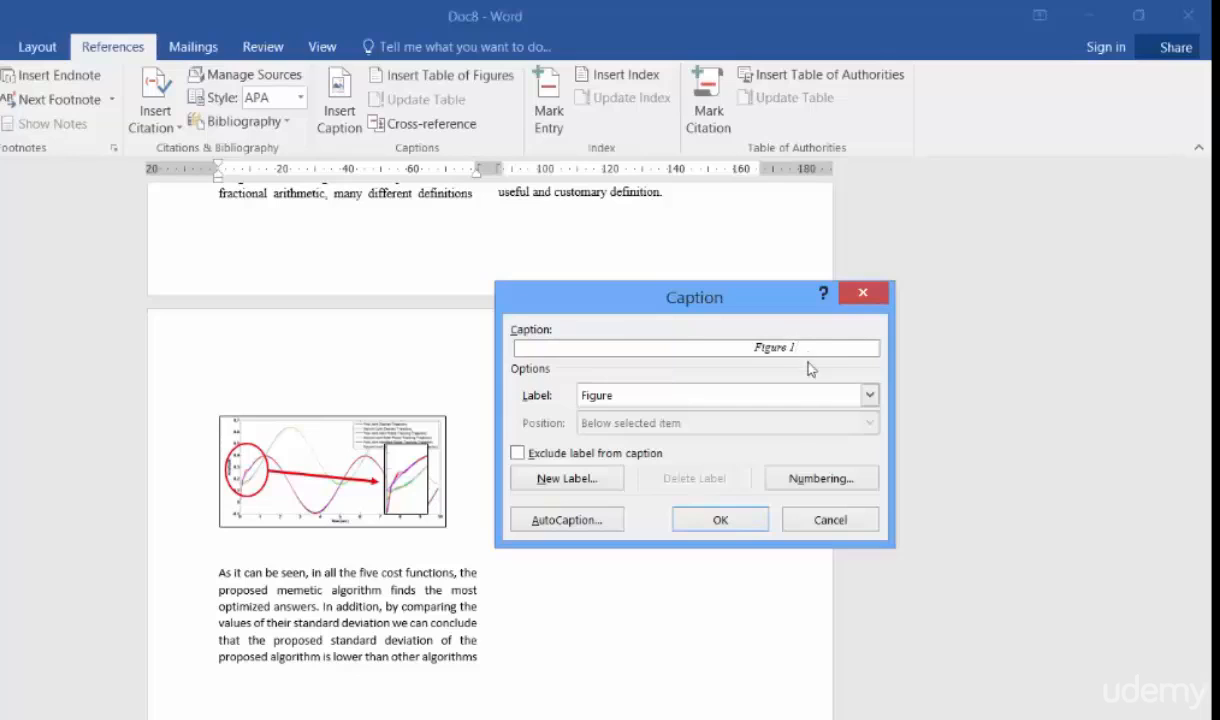
left_click(868, 397)
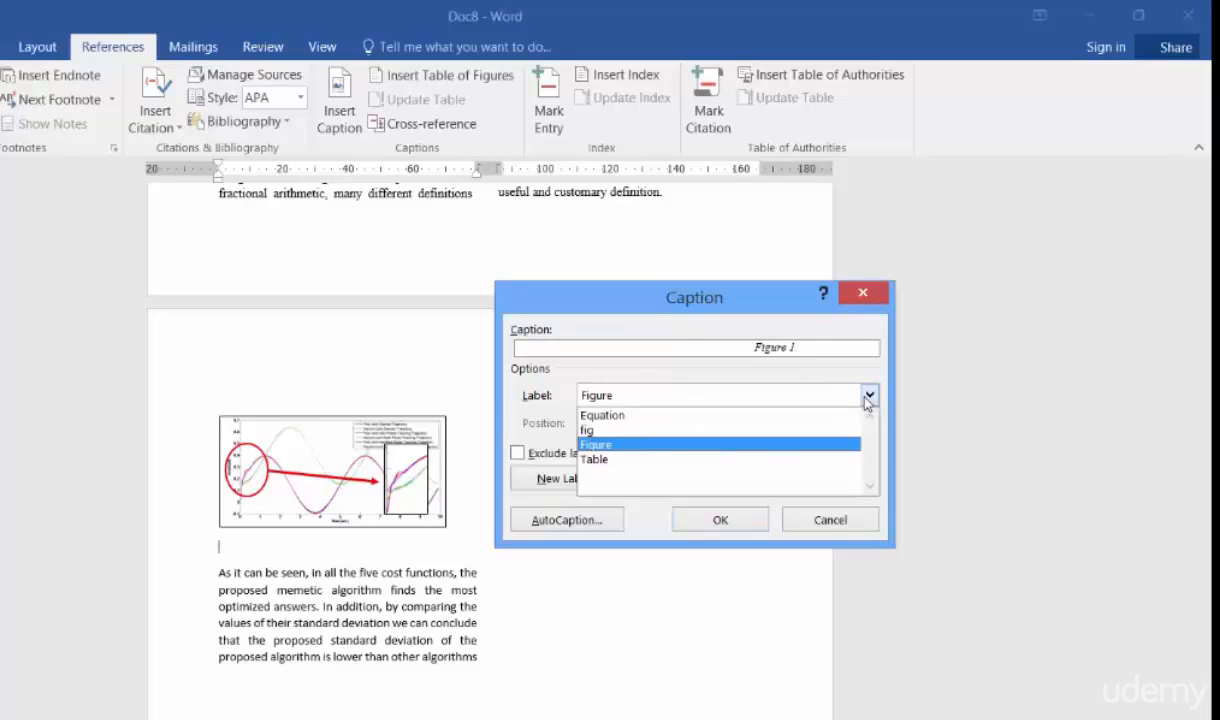
left_click(781, 452)
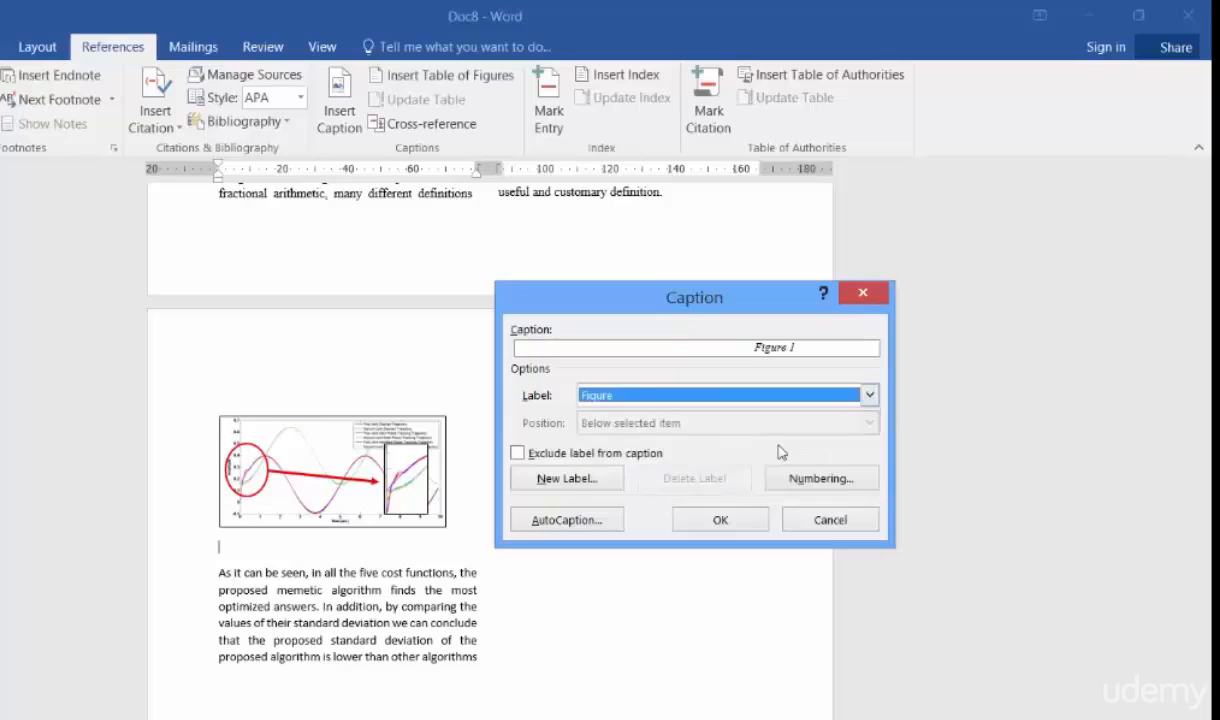
- Create a new caption label named "figs"
left_click(566, 479)
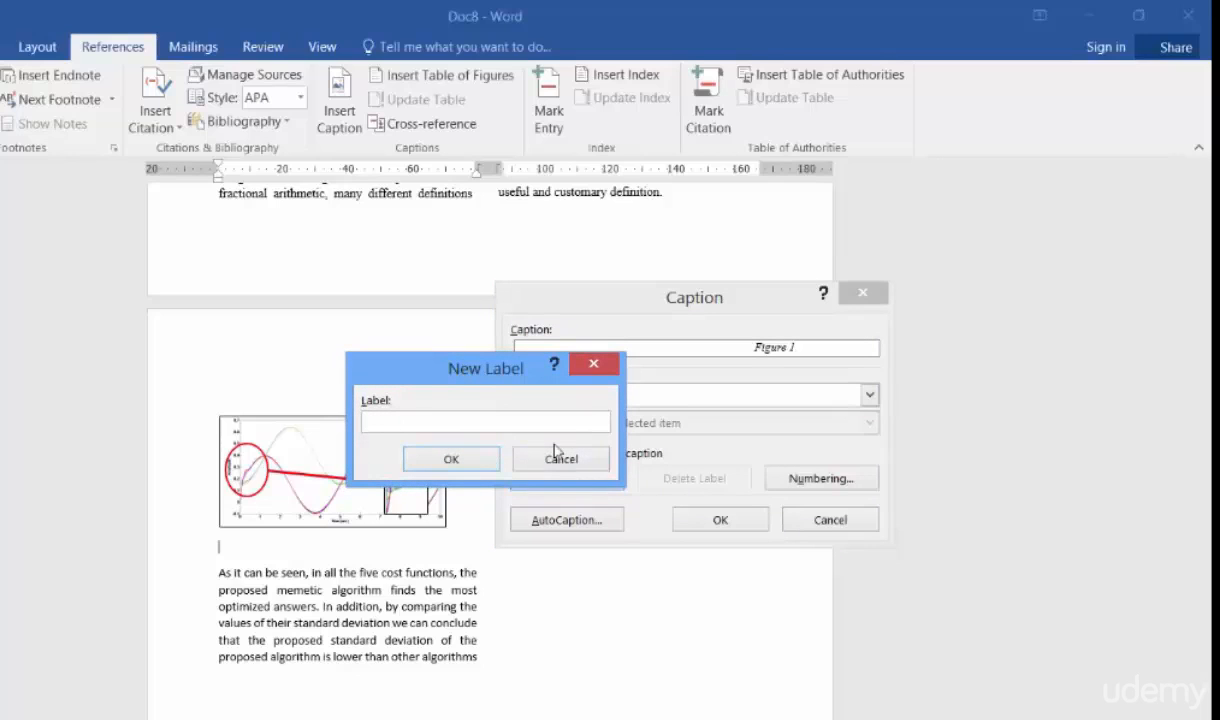
type("figs")
left_click(453, 460)
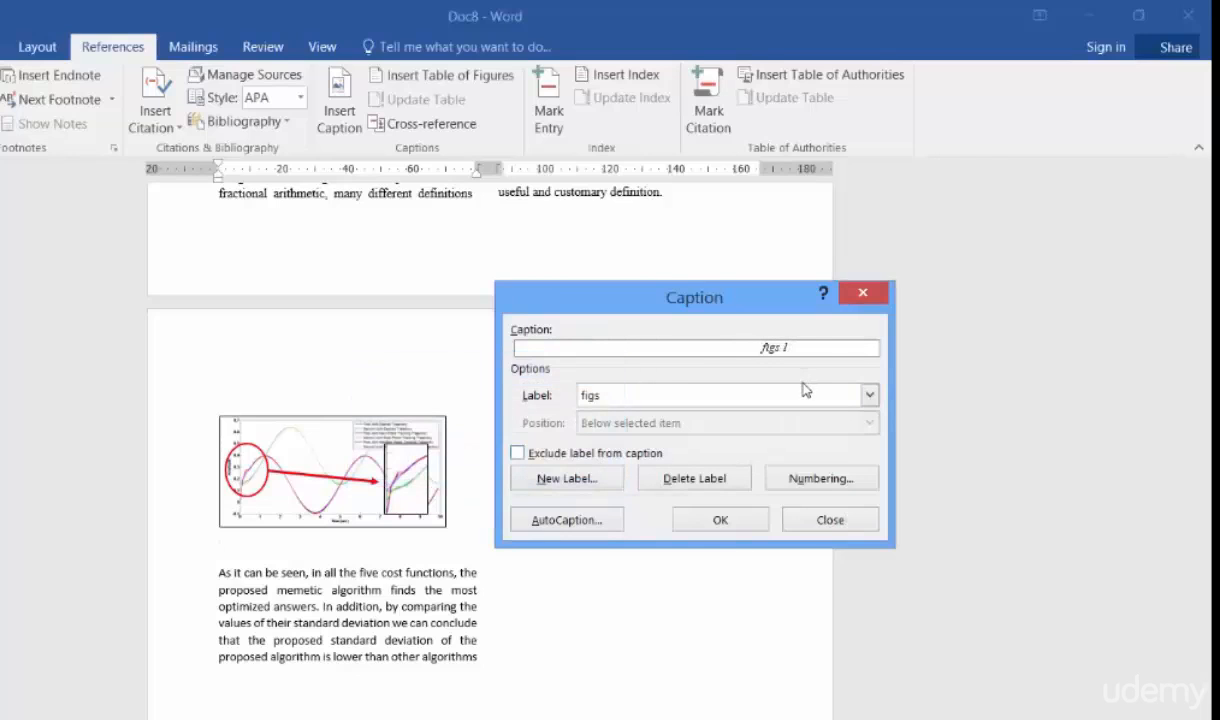
- Switch the caption label back to Figure, add a colon after the number, and insert the caption "Figure 1:"
left_click(868, 395)
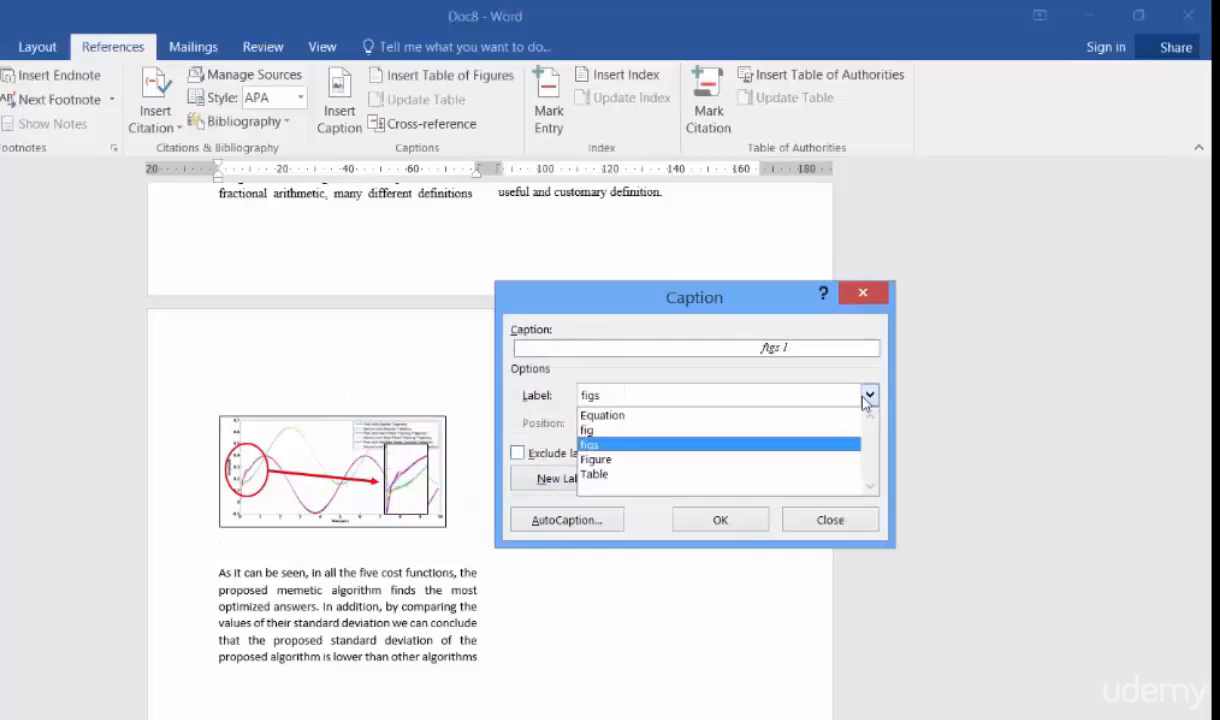
left_click(762, 459)
left_click(805, 350)
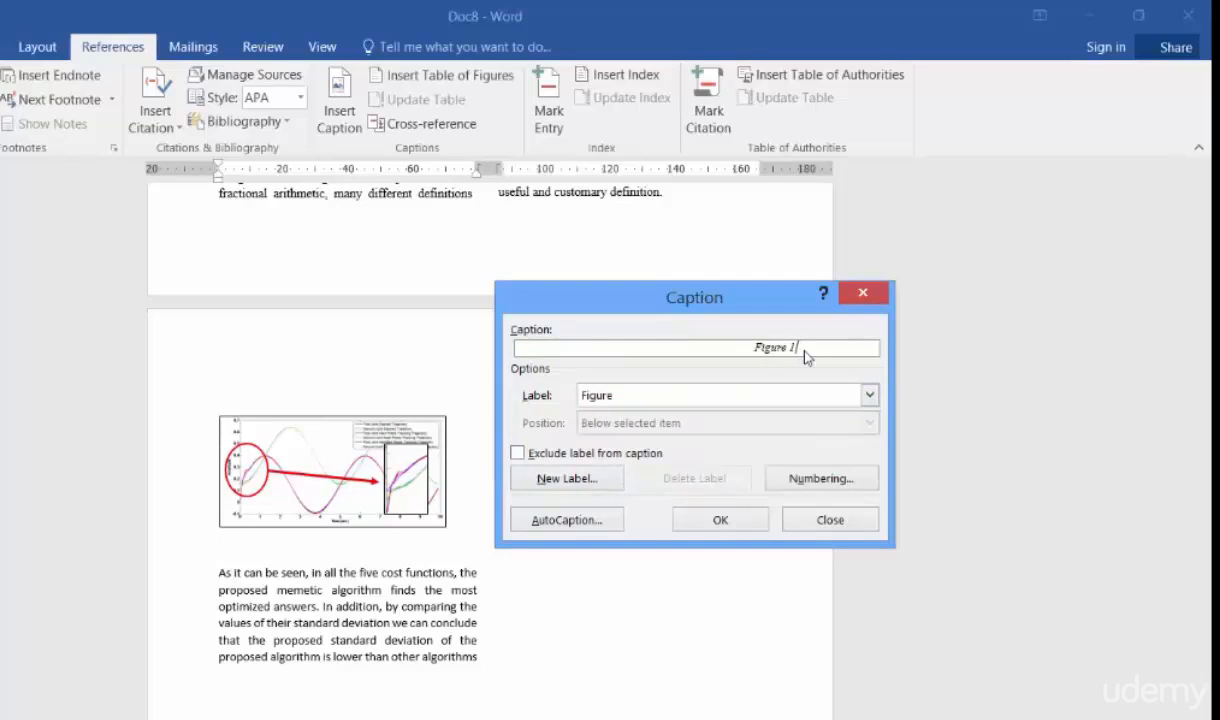
type(":")
left_click(721, 524)
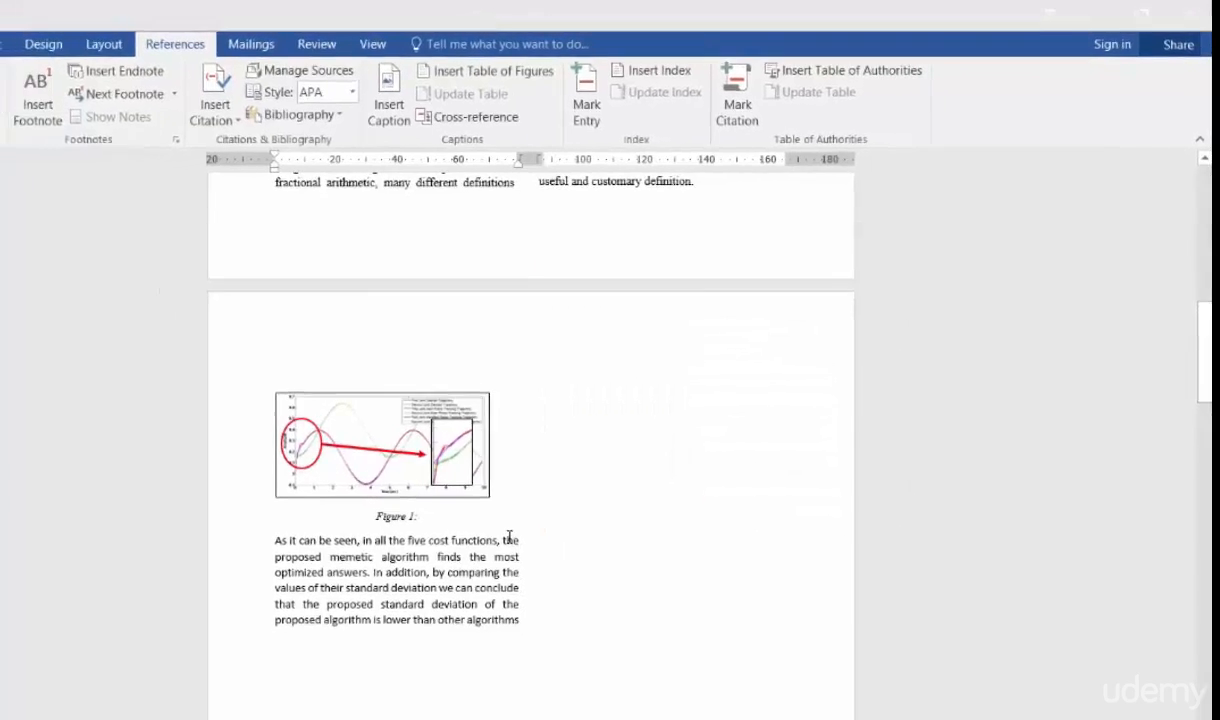
- Remove the italic formatting from the "Figure 1:" caption below the chart
left_click_drag(513, 454, 452, 455)
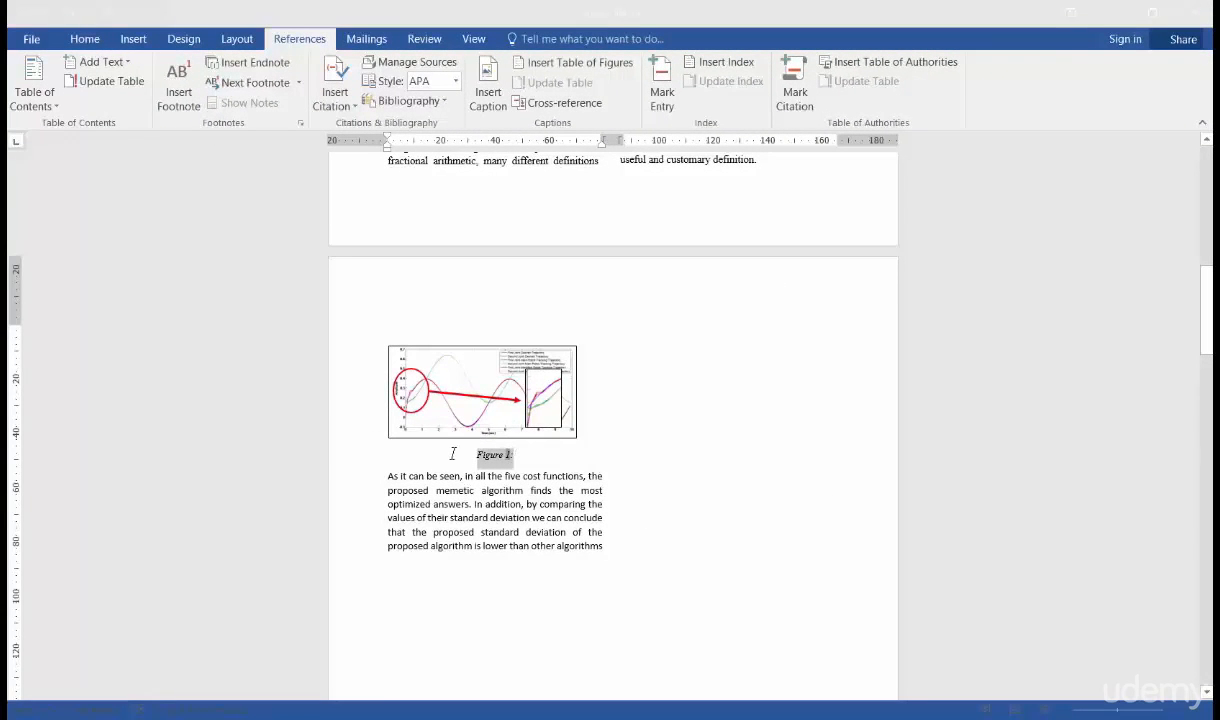
left_click(86, 44)
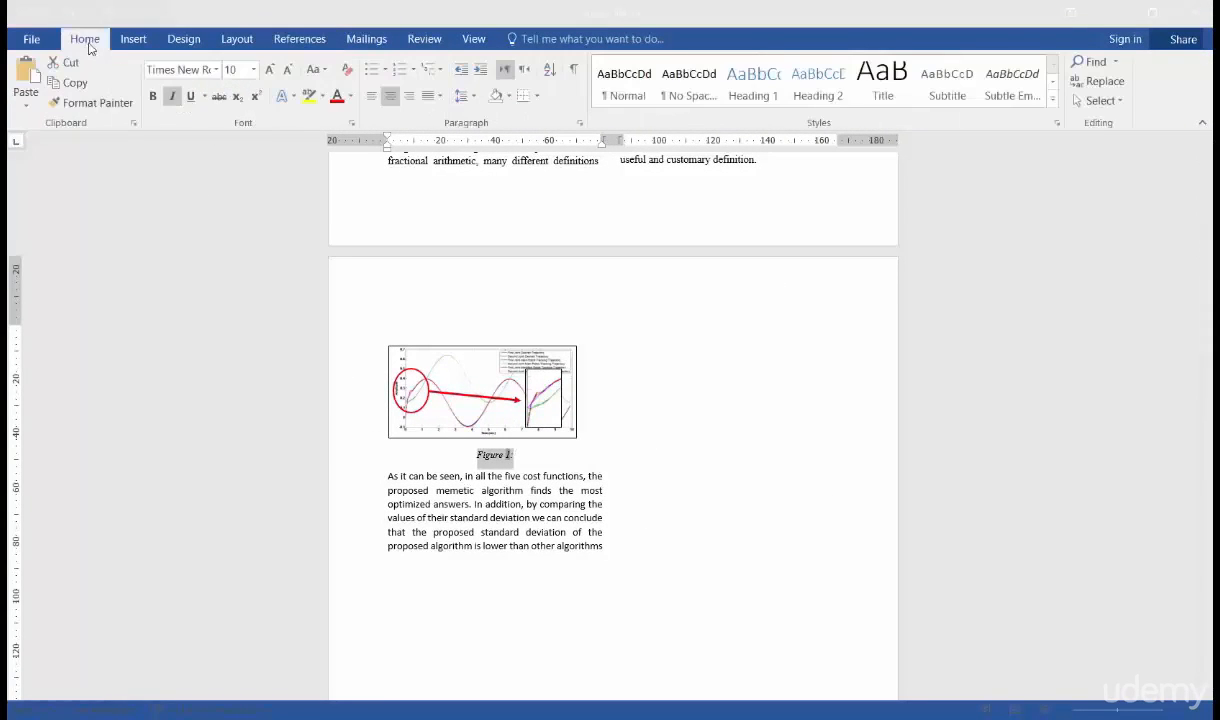
left_click(172, 97)
left_click(525, 454)
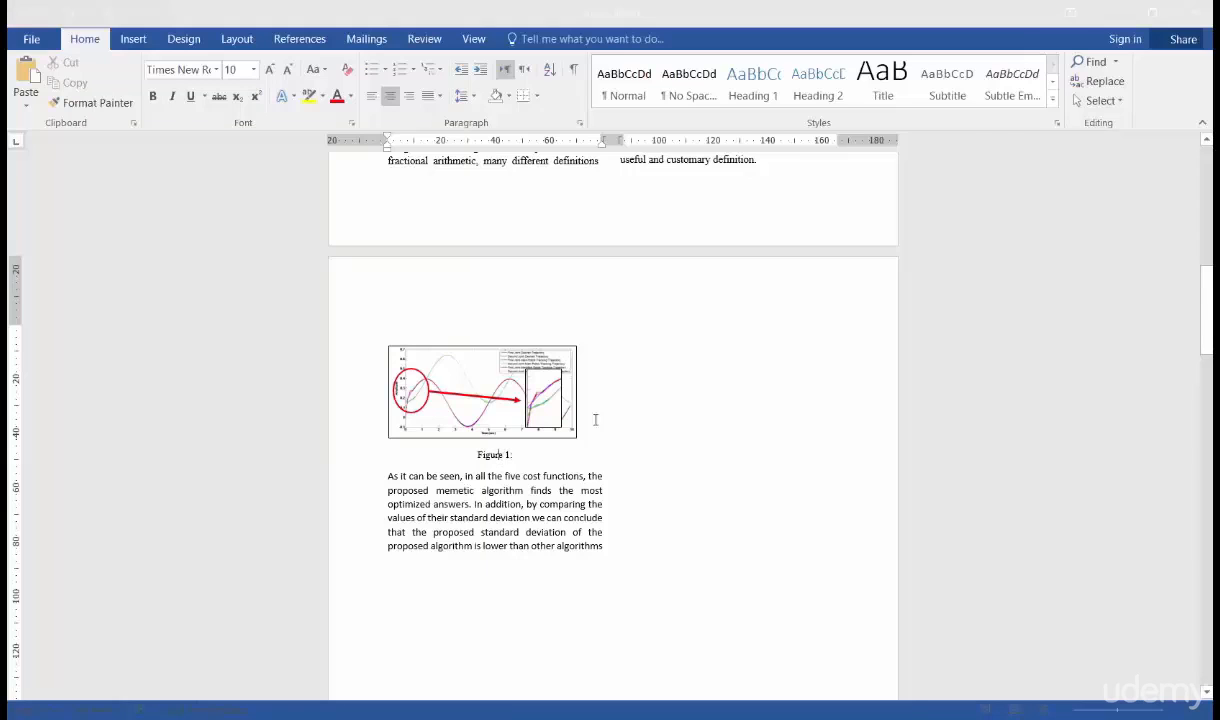
- Modify the Caption style with font size 10, centred alignment and Automatic font colour, and apply it
left_click(1052, 100)
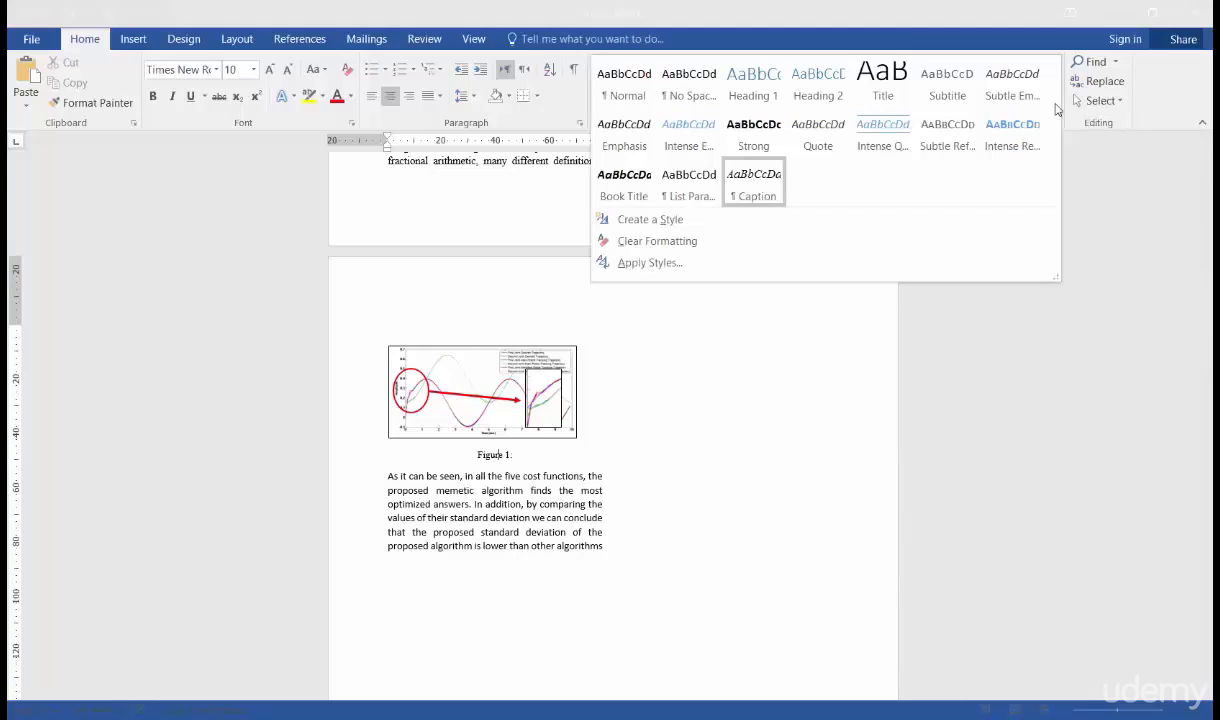
right_click(754, 193)
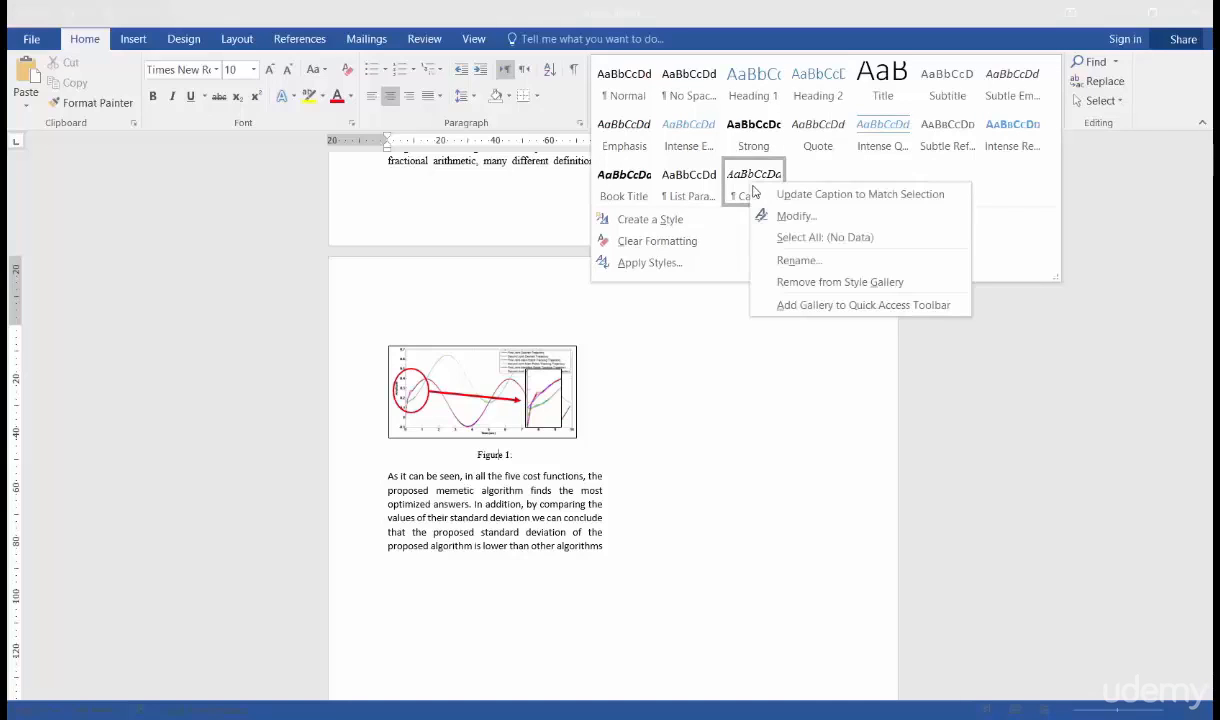
left_click(875, 225)
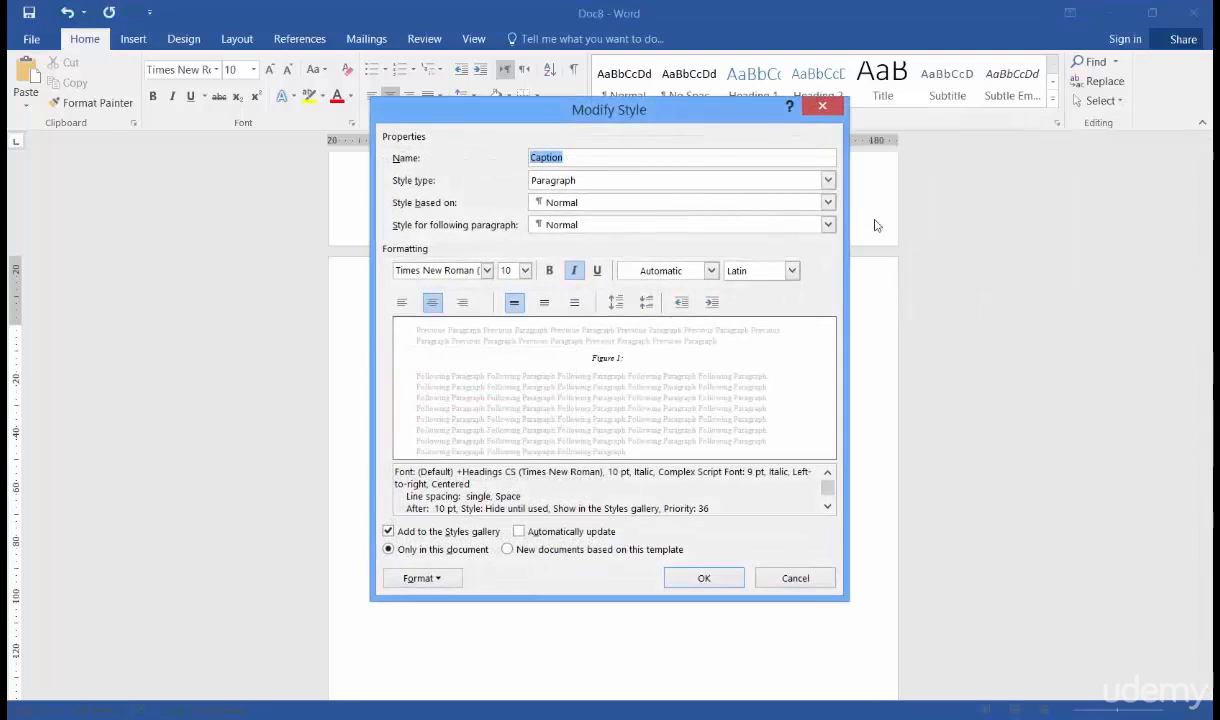
left_click(487, 271)
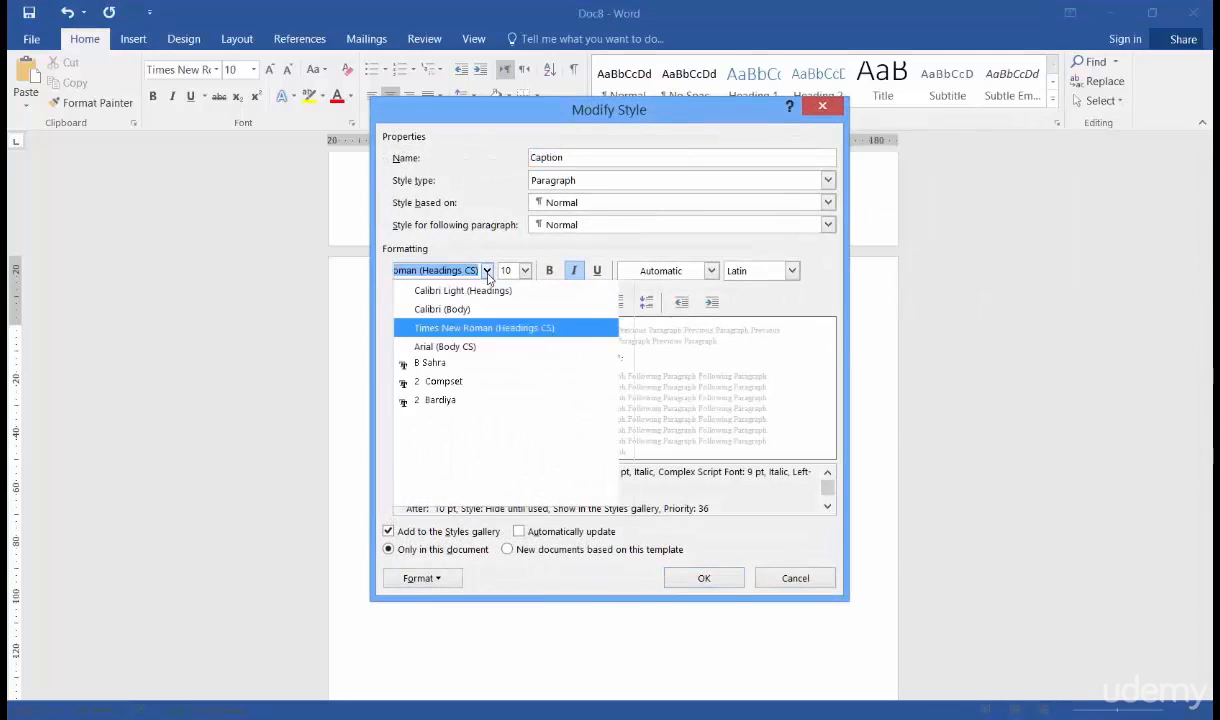
left_click(487, 271)
left_click(525, 270)
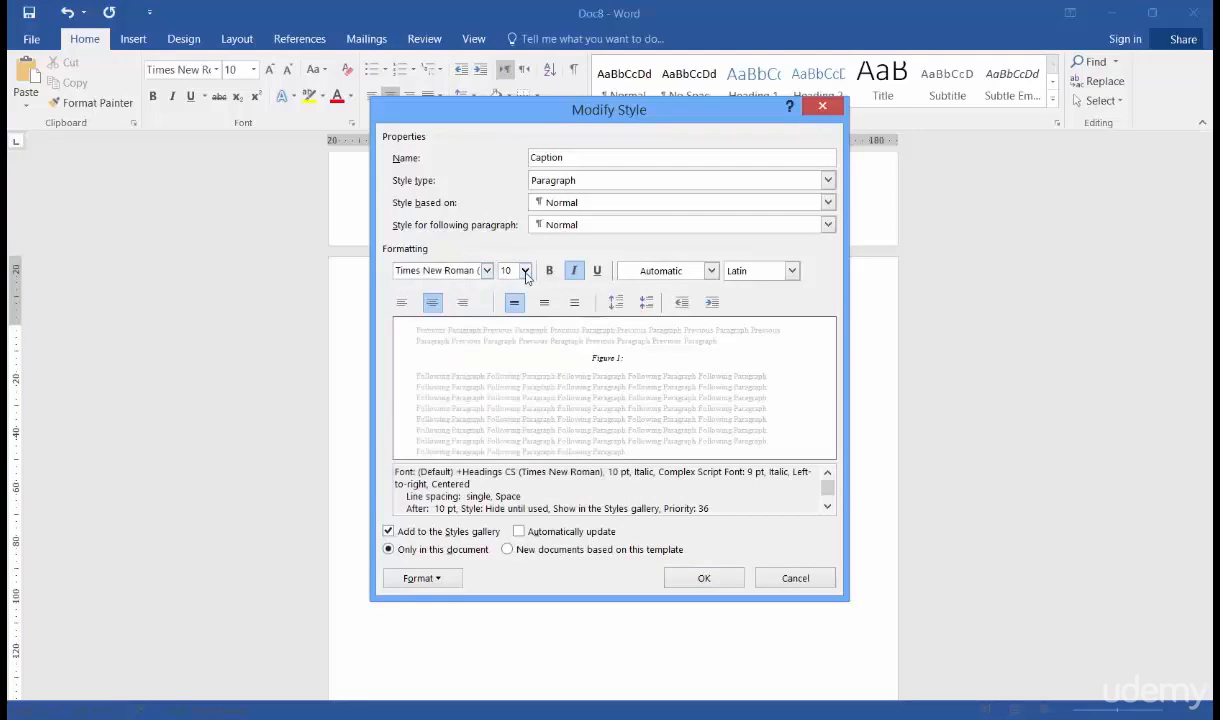
left_click(510, 316)
left_click(432, 305)
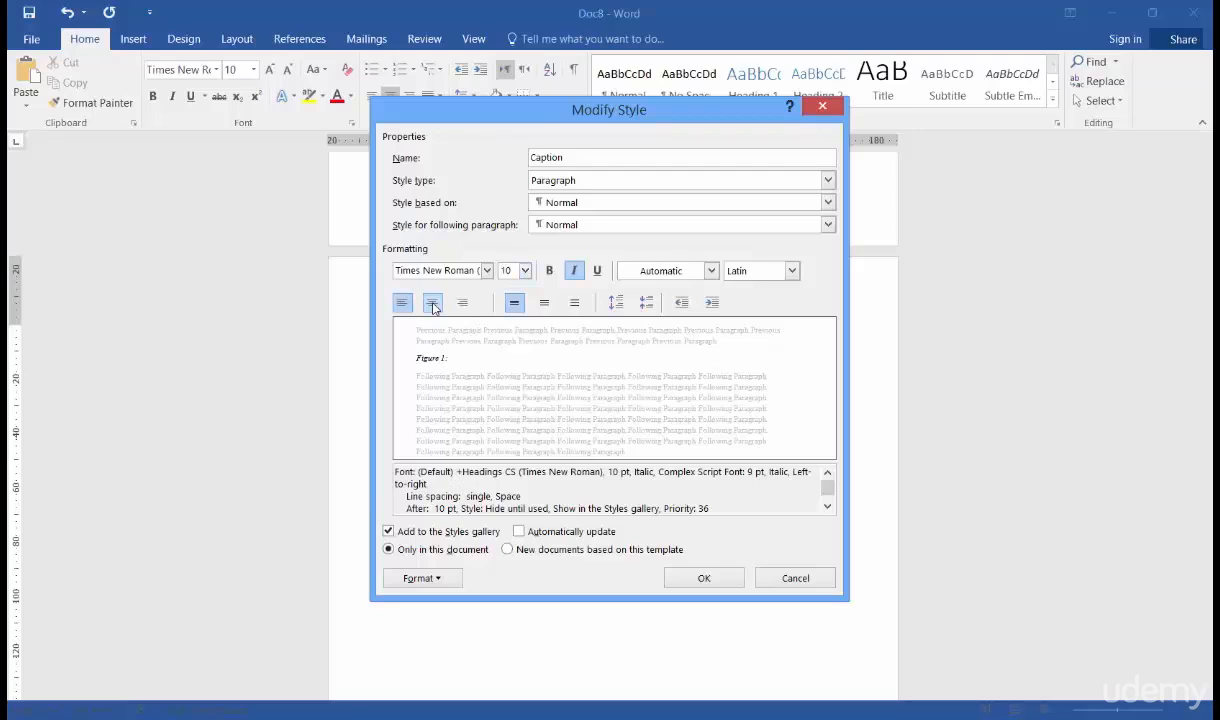
left_click(432, 305)
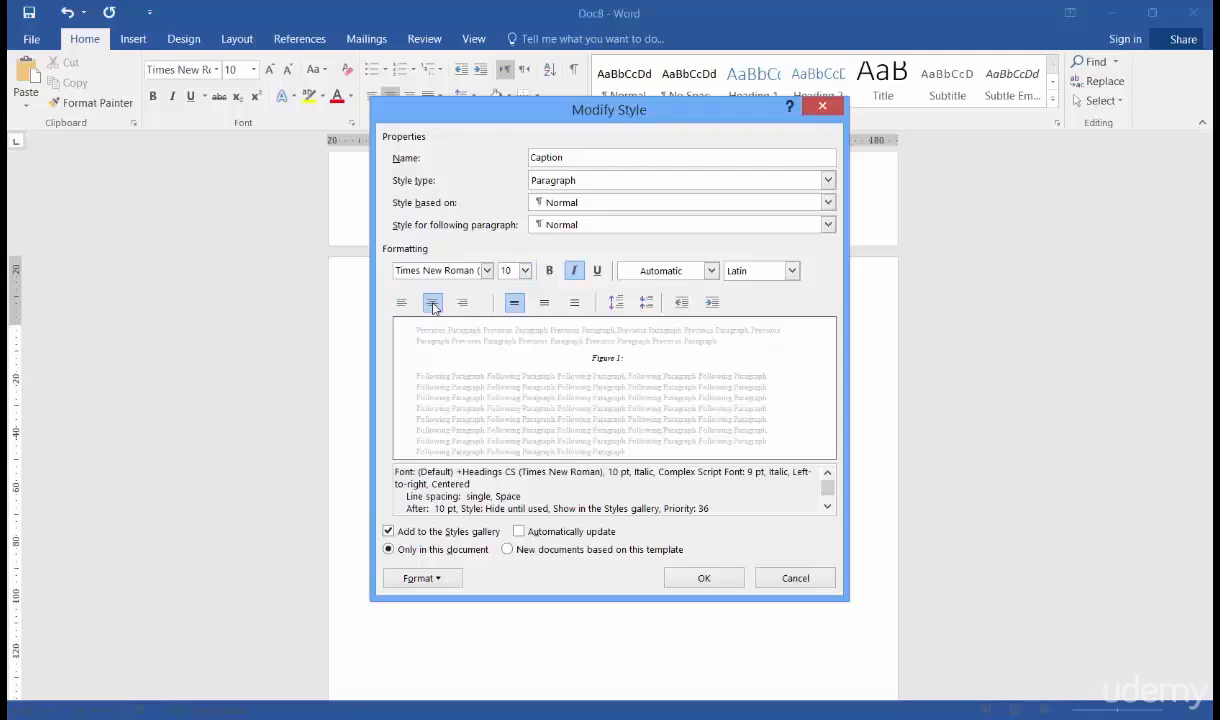
left_click(711, 270)
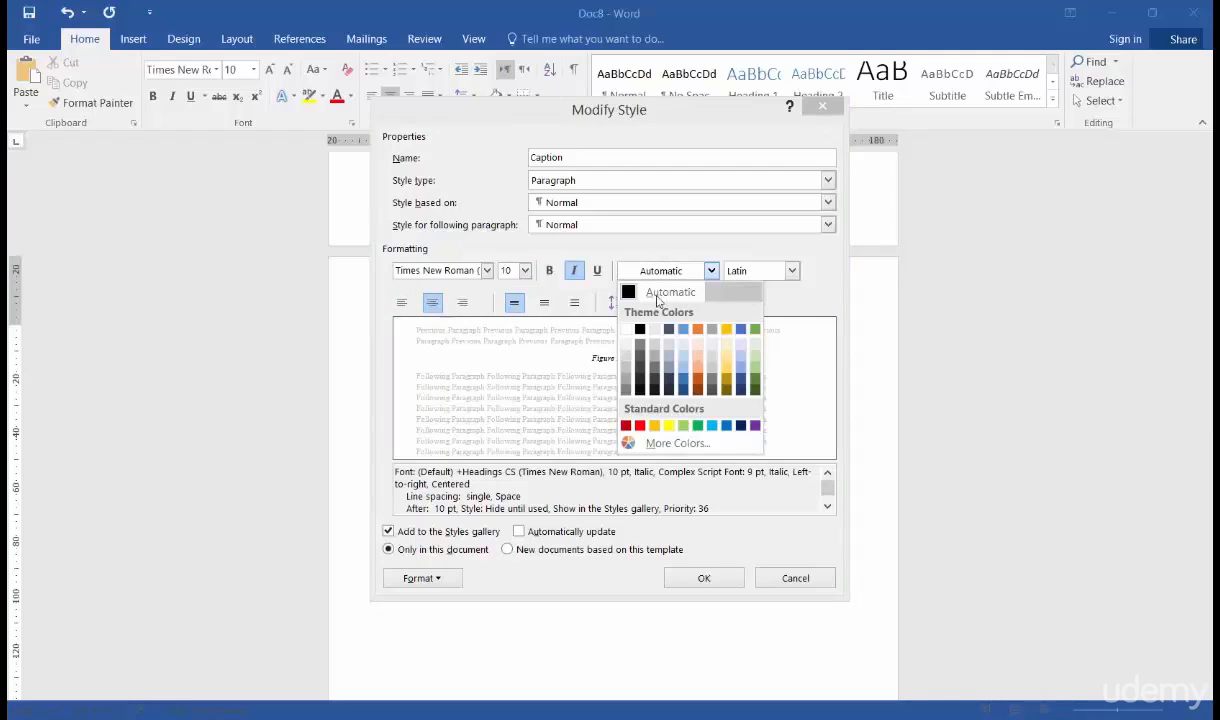
left_click(662, 293)
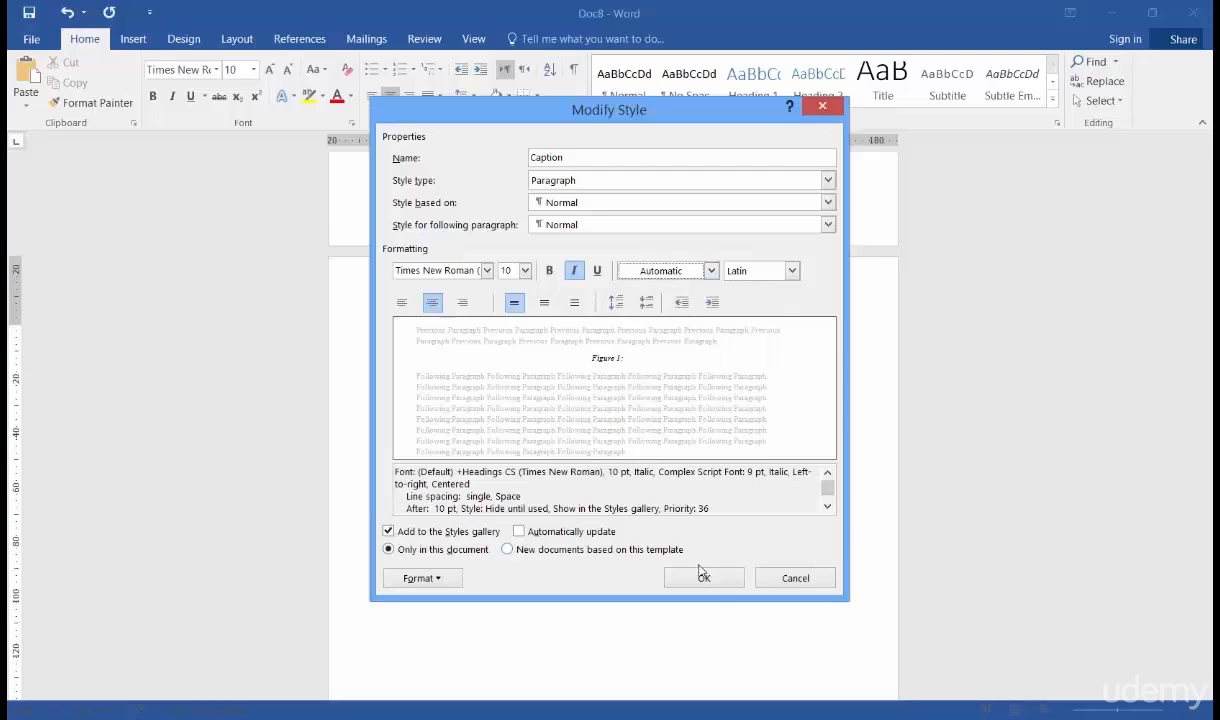
left_click(704, 577)
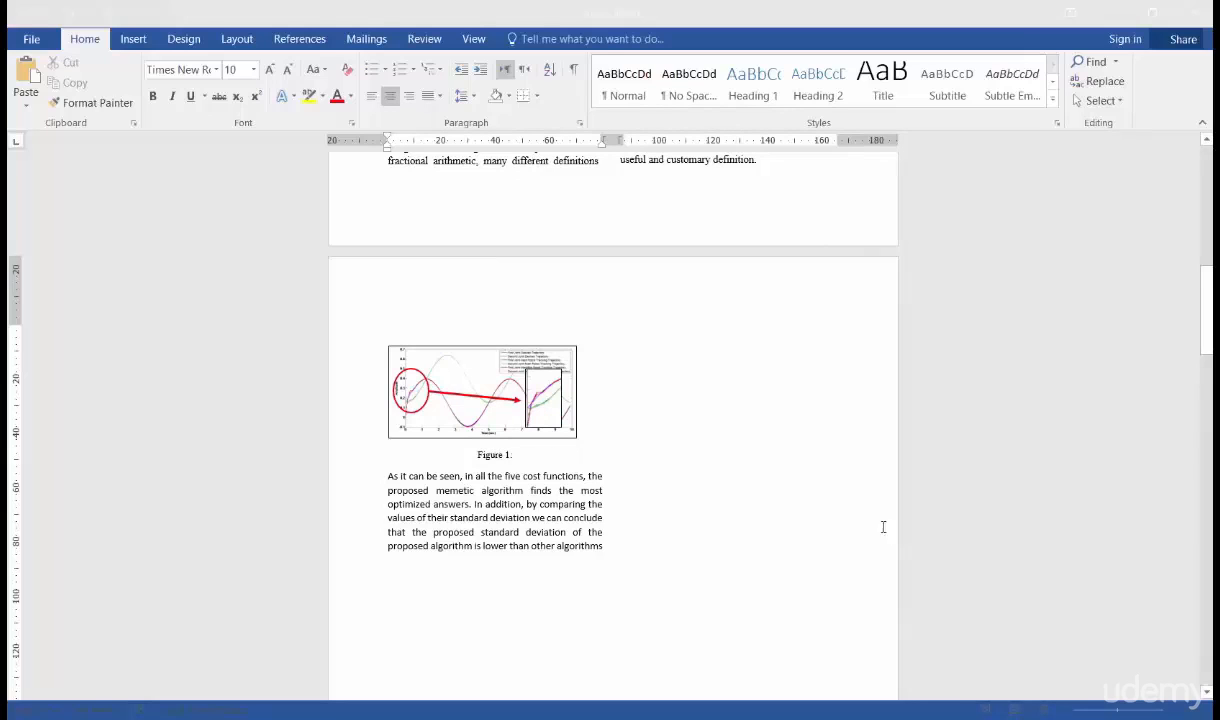
- Turn on italics for the caption text, switch to Notepad, and paste and select the line "Introduction Rehabilitating robots are some supportive mechanisms"
key("ctrl+i")
left_click(965, 719)
left_click(801, 447)
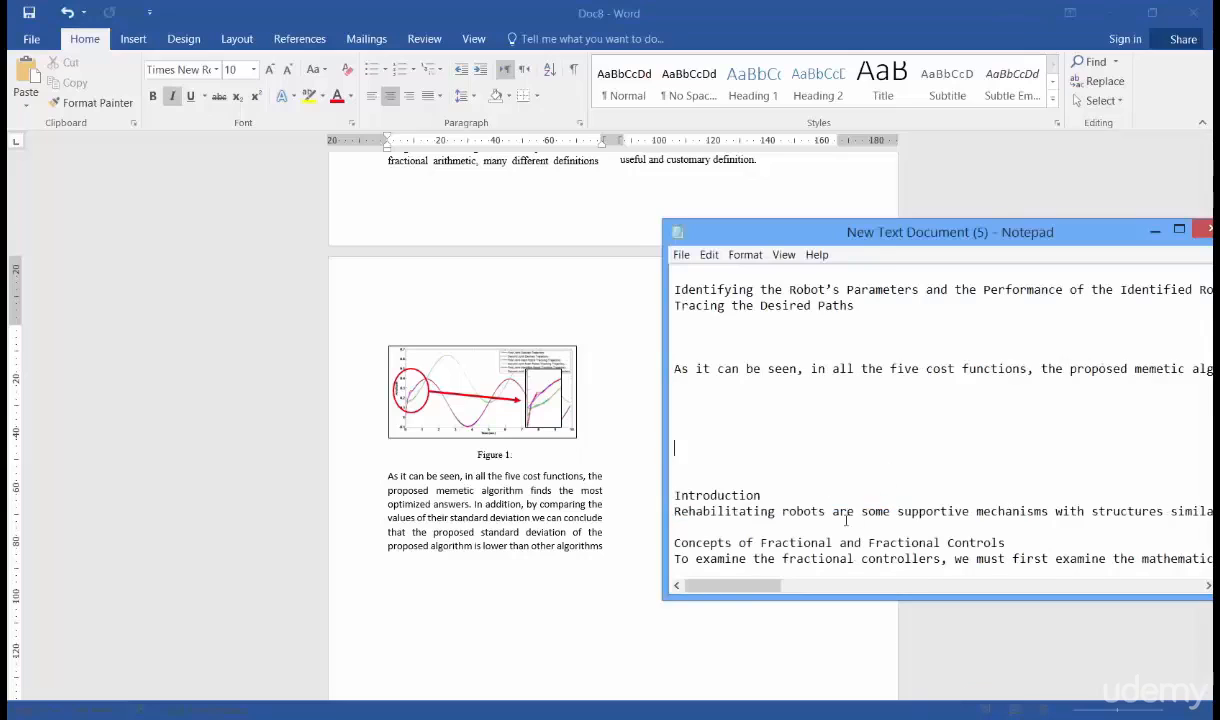
type("Introduction Rehabilitating robots are some supportive mechanisms")
double_click(783, 449)
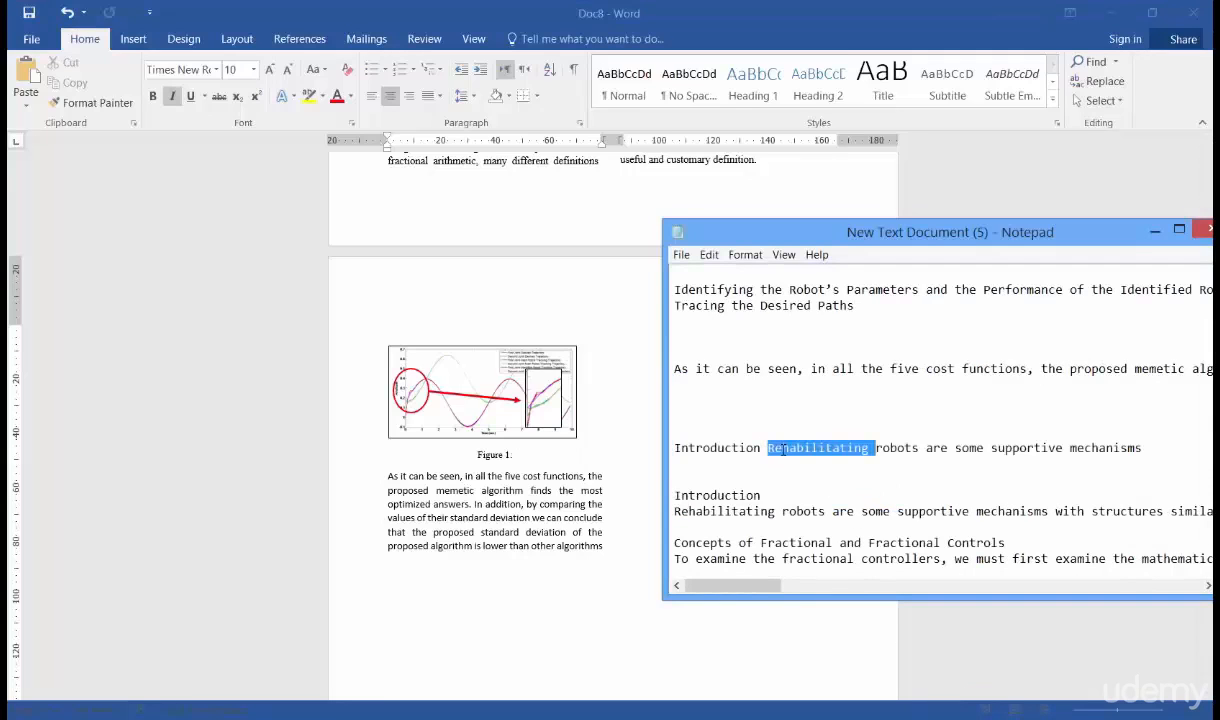
left_click(783, 449)
left_click_drag(1150, 448, 672, 448)
key("ctrl+c")
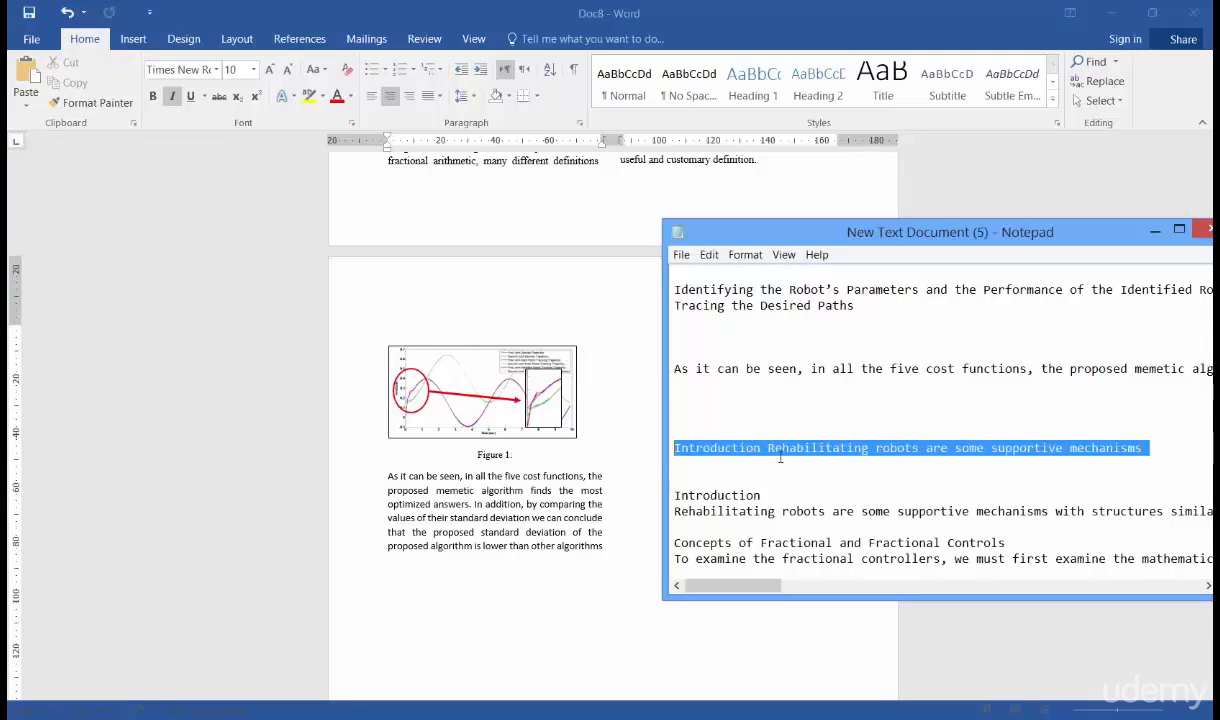
- Paste the line from Notepad after "Figure 1:" in the caption and remove italics from the word "Rehabilitating"
left_click(515, 455)
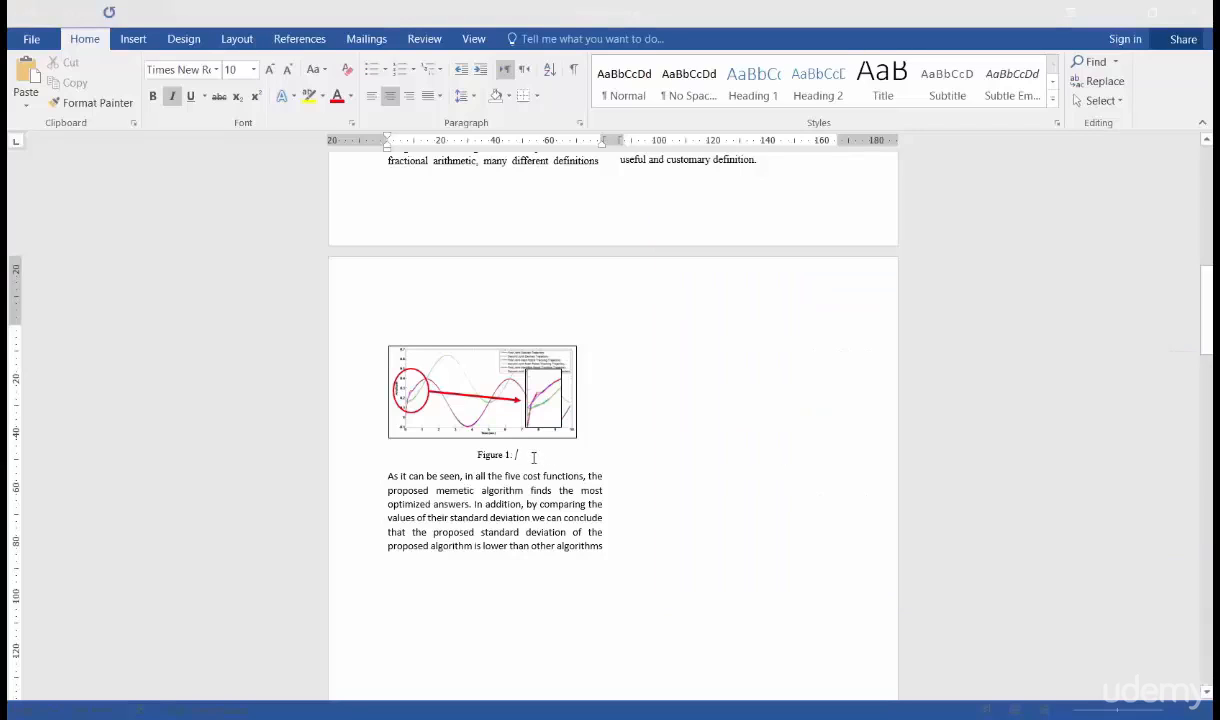
key("ctrl+v")
left_click(536, 460)
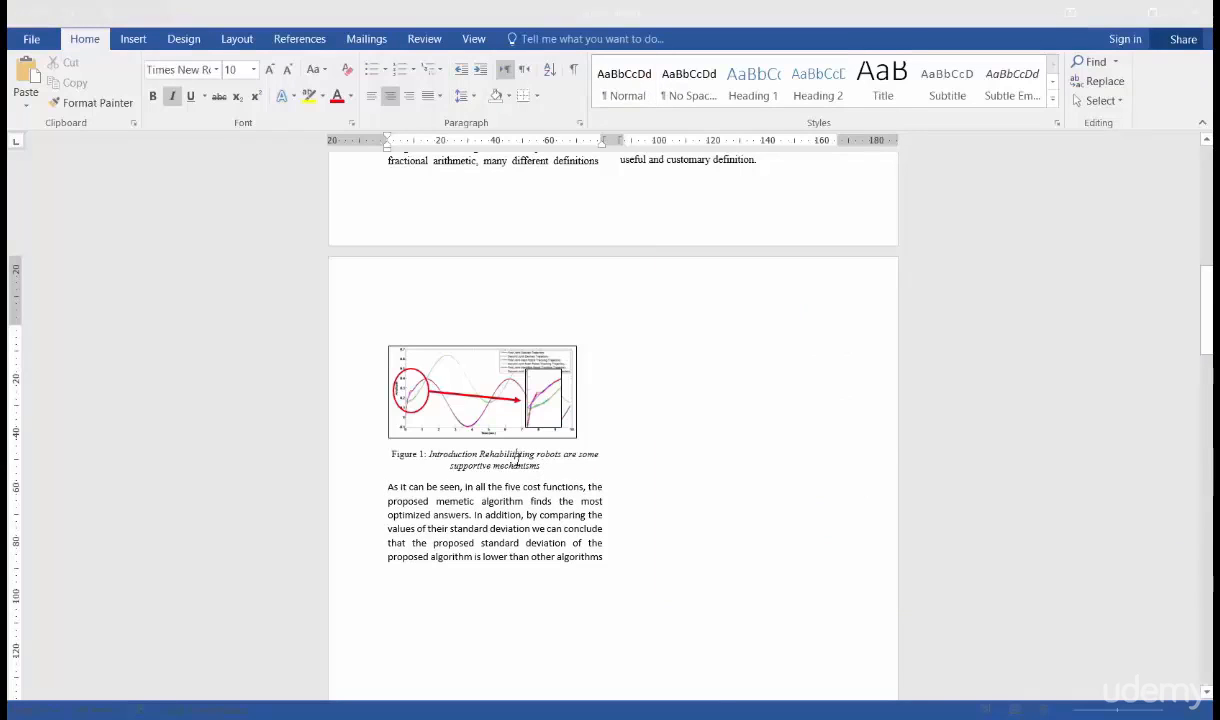
double_click(507, 454)
key("ctrl+i")
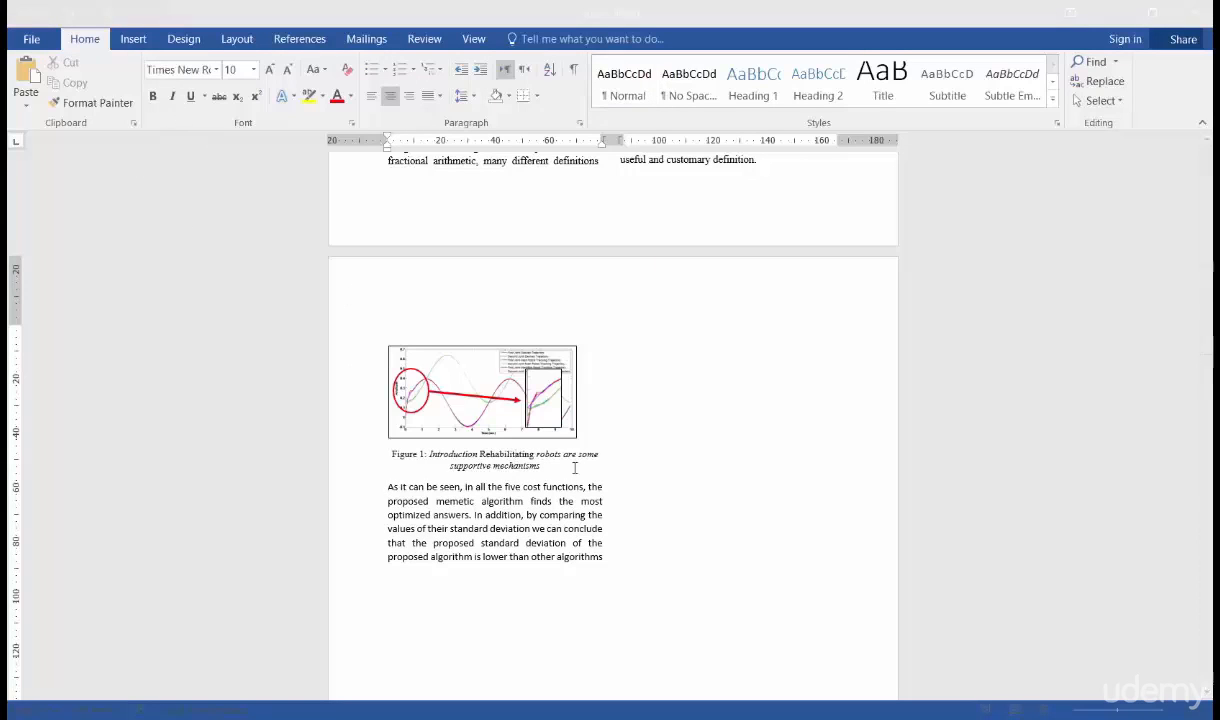